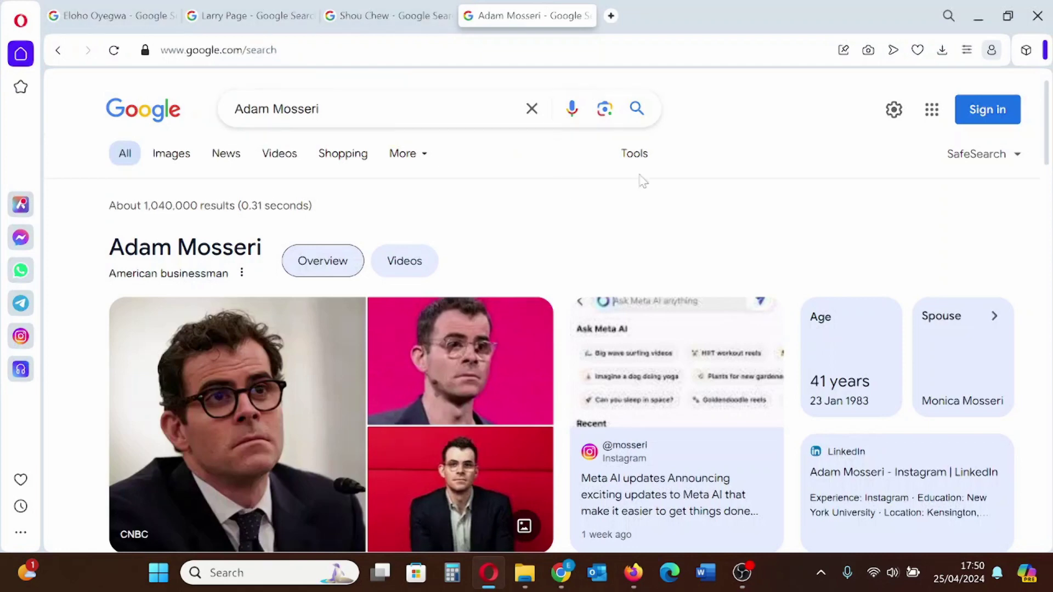
# Select the Adam Mosseri results text down through the knowledge panel, stopping before Known for
pyautogui.scroll(-3, 618, 359)
pyautogui.scroll(3, 618, 359)
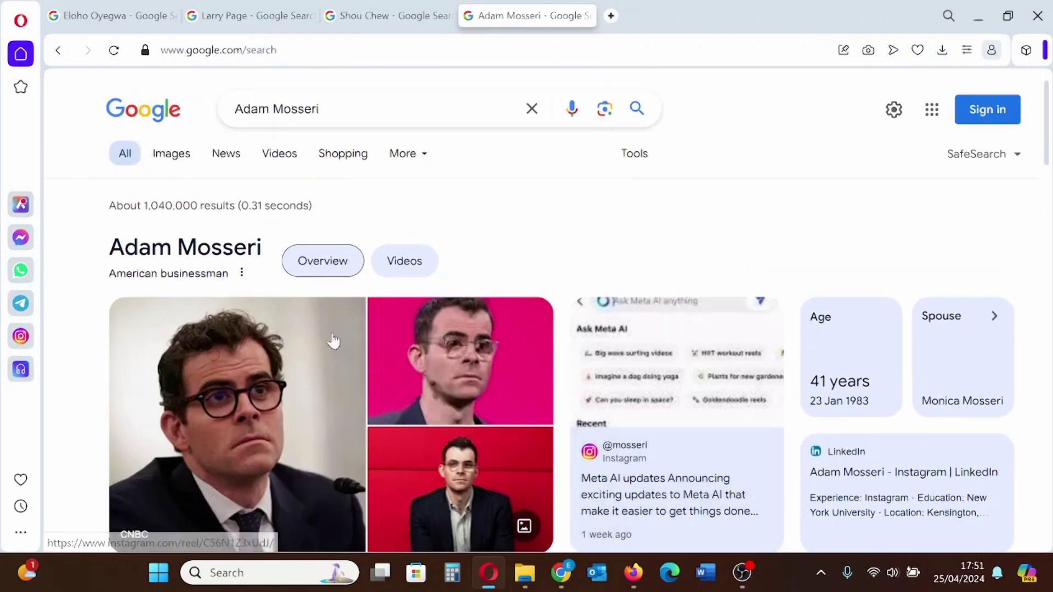
pyautogui.scroll(-5, 810, 303)
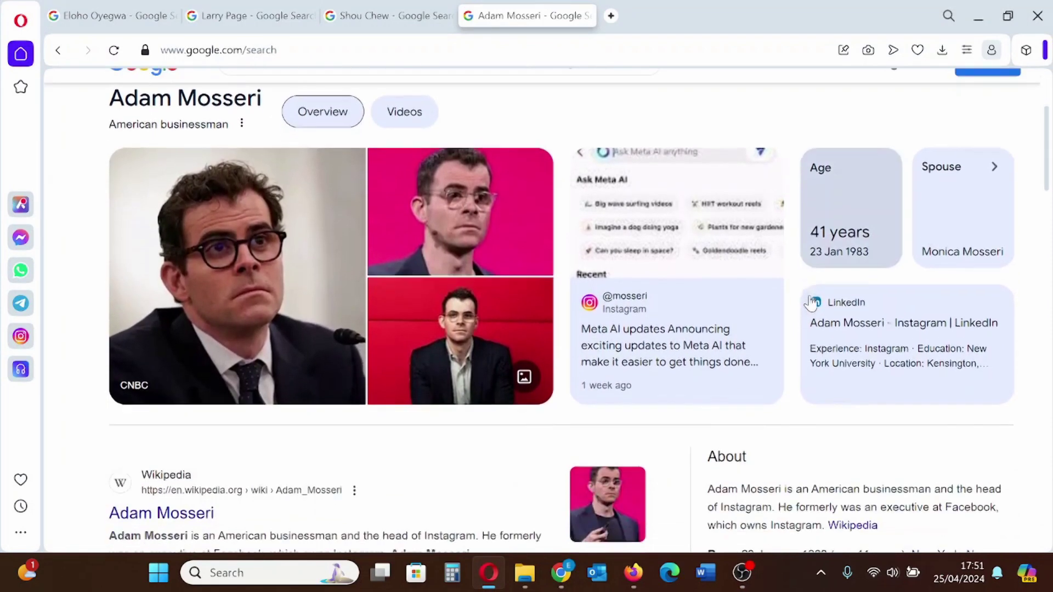
pyautogui.scroll(-5, 810, 304)
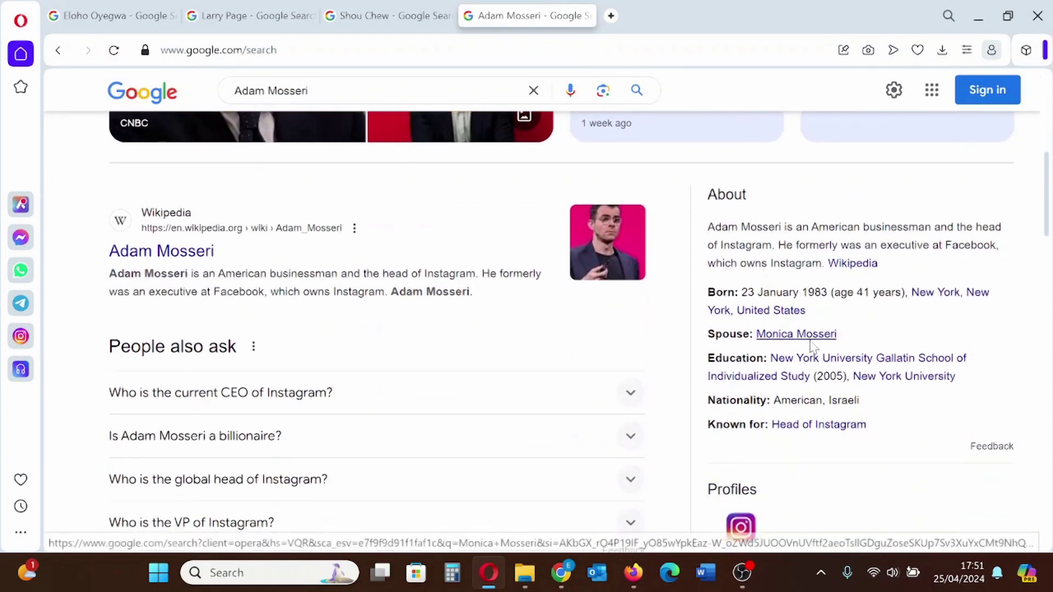
pyautogui.scroll(-9, 814, 347)
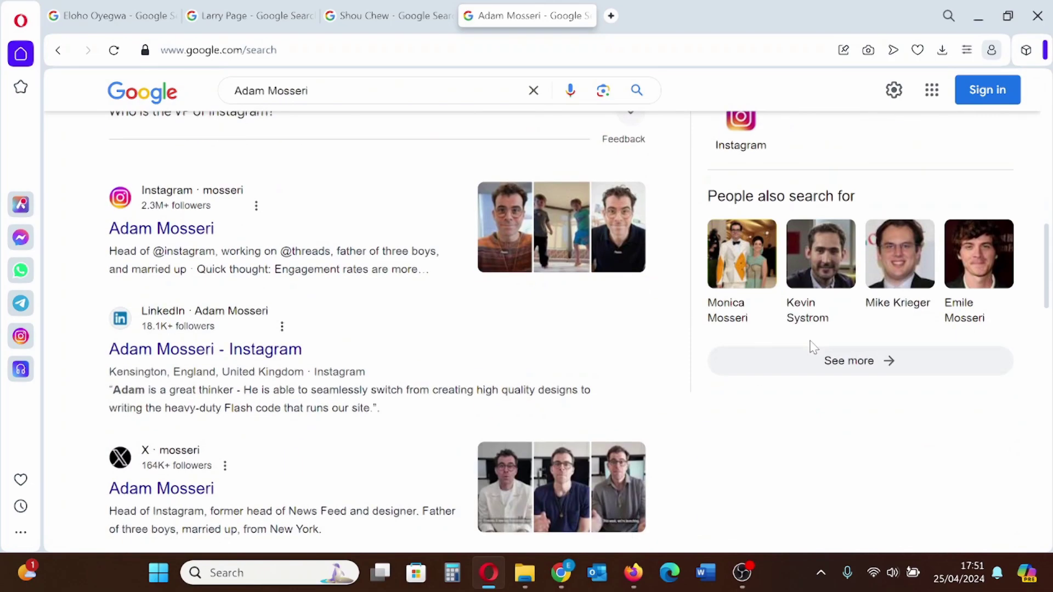
pyautogui.scroll(20, 645, 420)
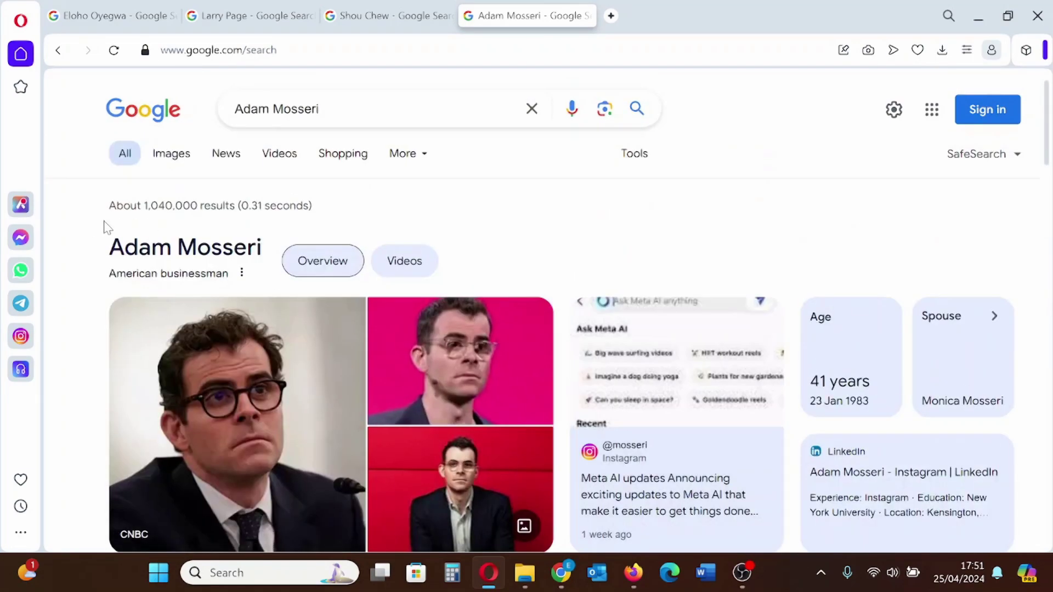
pyautogui.moveTo(104, 225); pyautogui.dragTo(1048, 305)
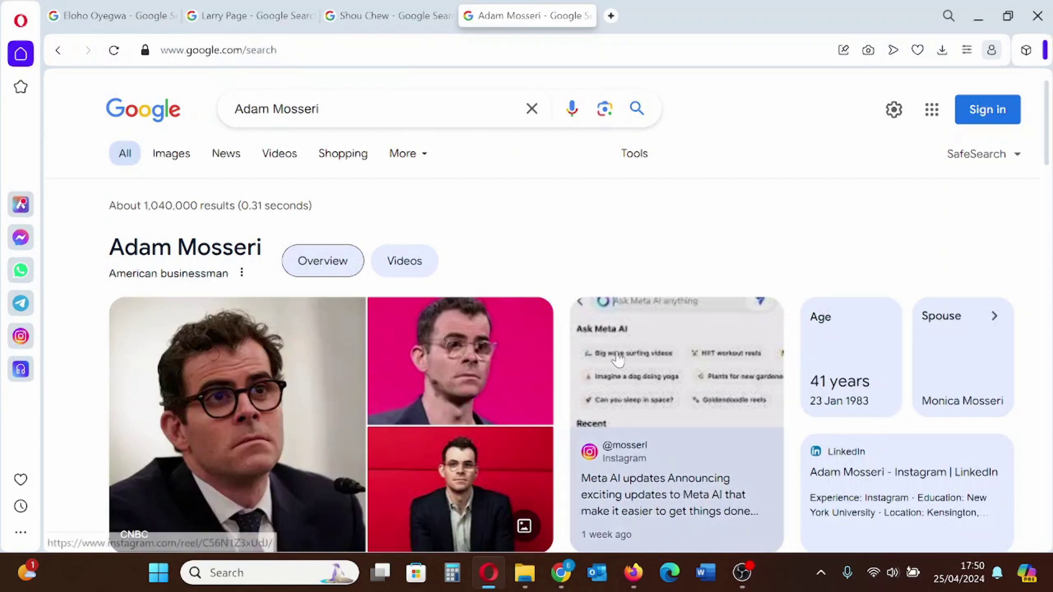
pyautogui.scroll(-3, 618, 359)
pyautogui.scroll(3, 618, 359)
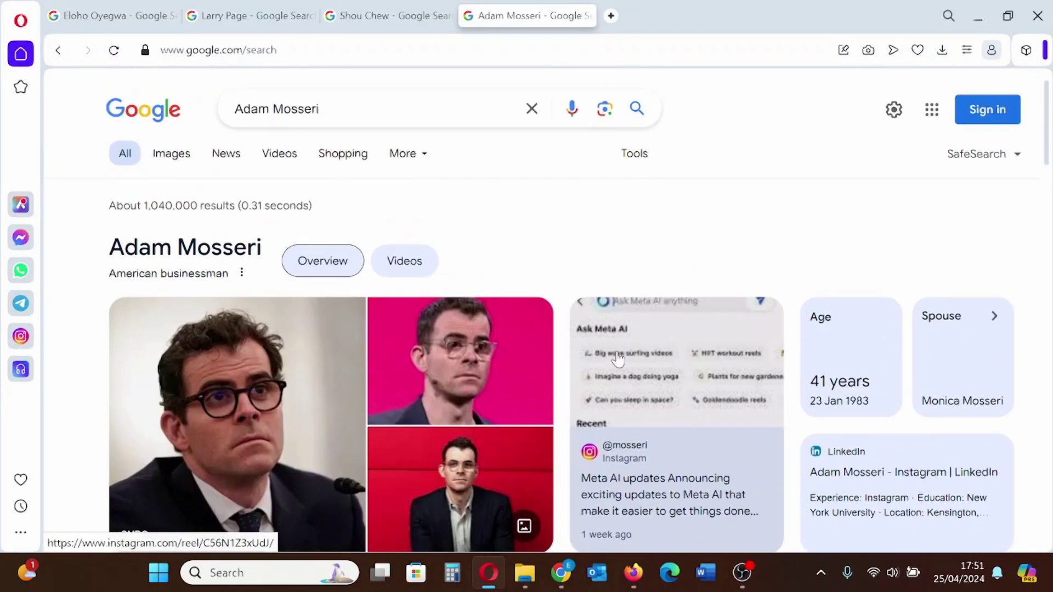
pyautogui.scroll(-6, 811, 302)
pyautogui.scroll(-5, 811, 301)
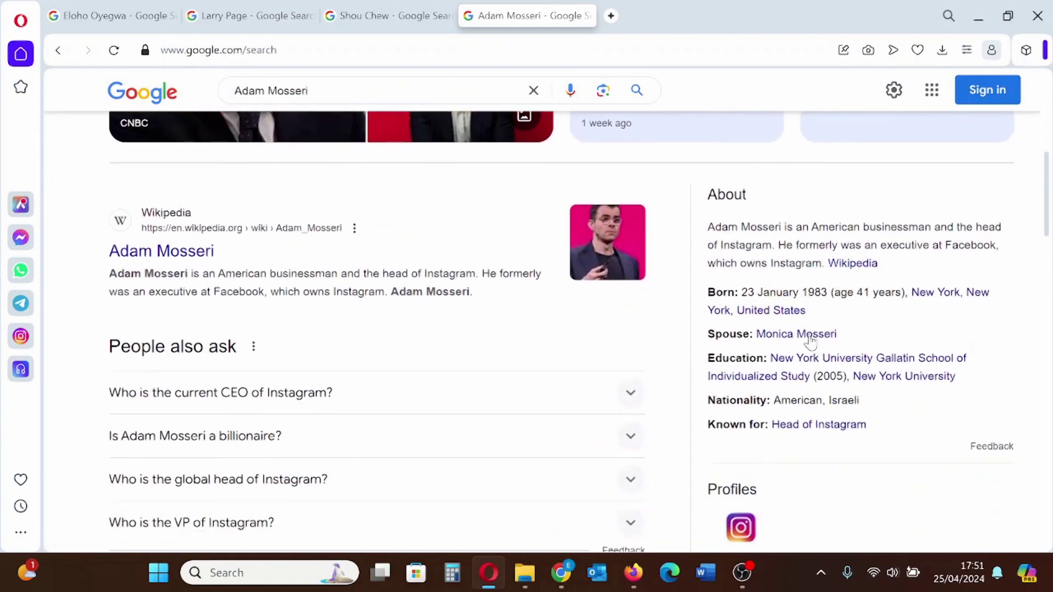
pyautogui.scroll(-13, 814, 347)
pyautogui.scroll(20, 647, 421)
pyautogui.moveTo(91, 228); pyautogui.dragTo(1015, 551)
pyautogui.moveTo(1052, 373); pyautogui.dragTo(1048, 301)
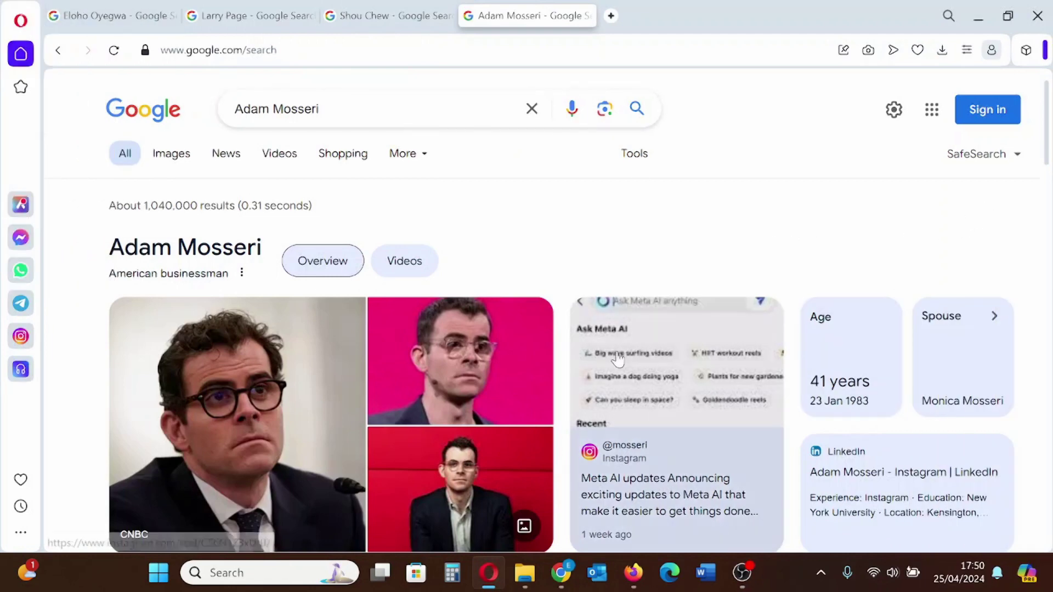
# Reselect the page text so the selection ends at Nationality
pyautogui.scroll(-3, 618, 359)
pyautogui.scroll(3, 618, 359)
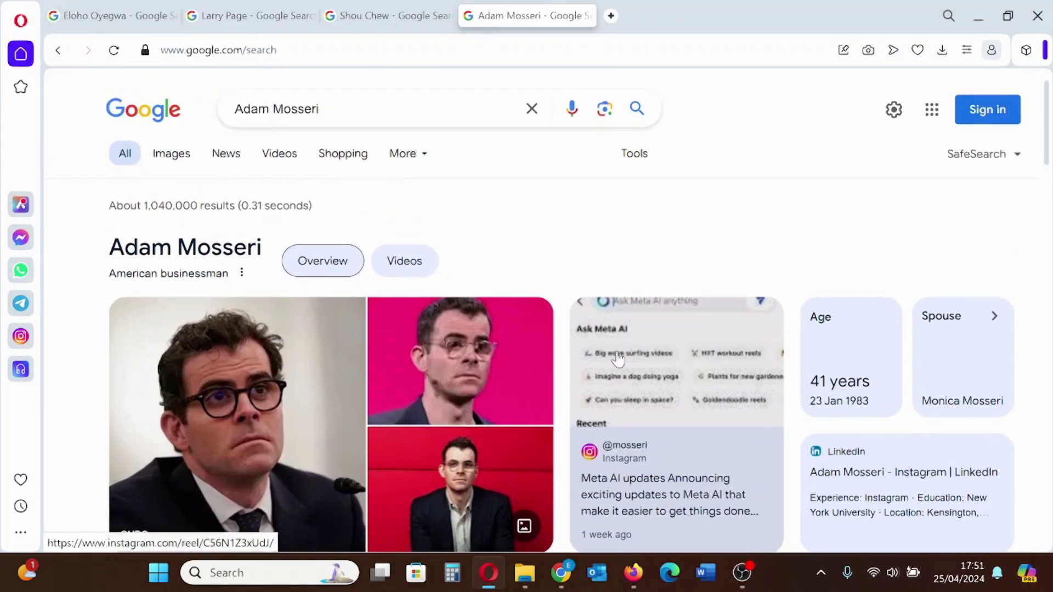
pyautogui.scroll(-6, 812, 301)
pyautogui.scroll(-4, 811, 329)
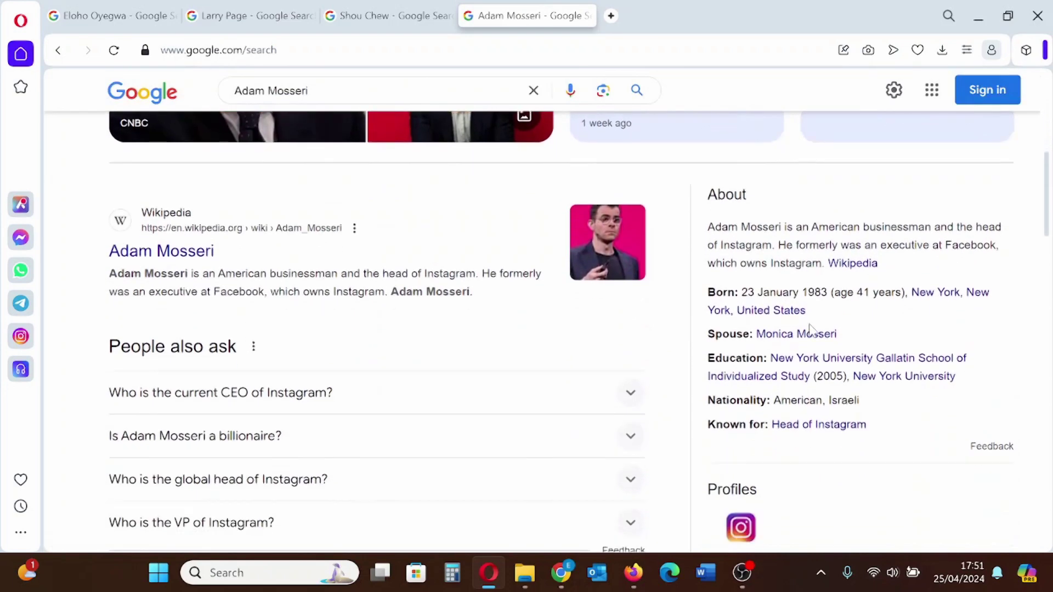
pyautogui.scroll(-14, 814, 347)
pyautogui.scroll(20, 648, 421)
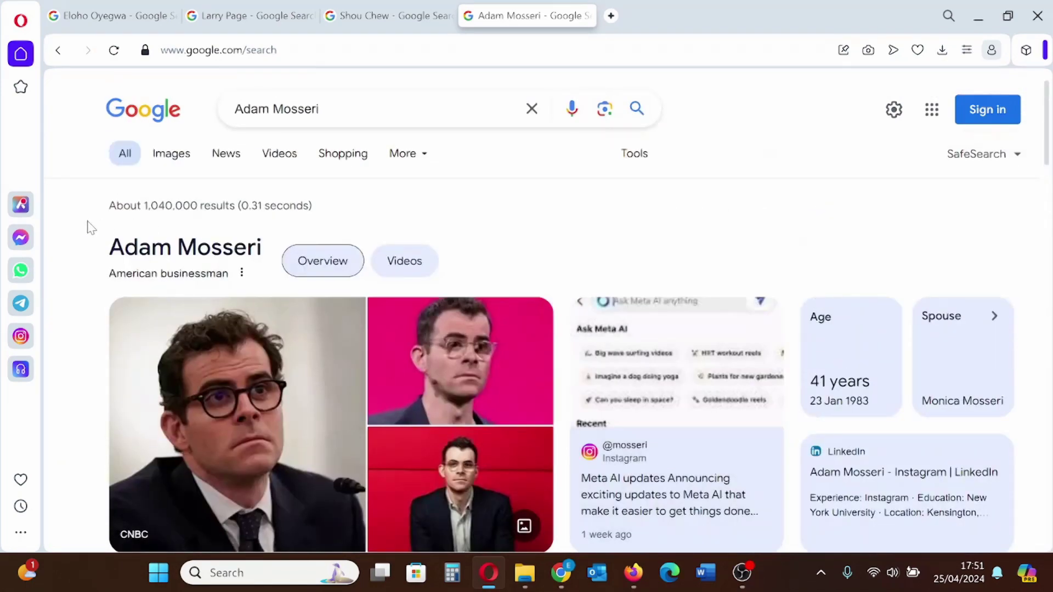
pyautogui.moveTo(91, 228); pyautogui.dragTo(933, 551)
pyautogui.moveTo(1052, 373); pyautogui.dragTo(1049, 301)
# Highlight the About paragraph and the Born, Spouse and Education lines, then clear the selection
pyautogui.scroll(-3, 618, 359)
pyautogui.scroll(3, 618, 359)
pyautogui.scroll(-5, 809, 305)
pyautogui.scroll(-5, 810, 304)
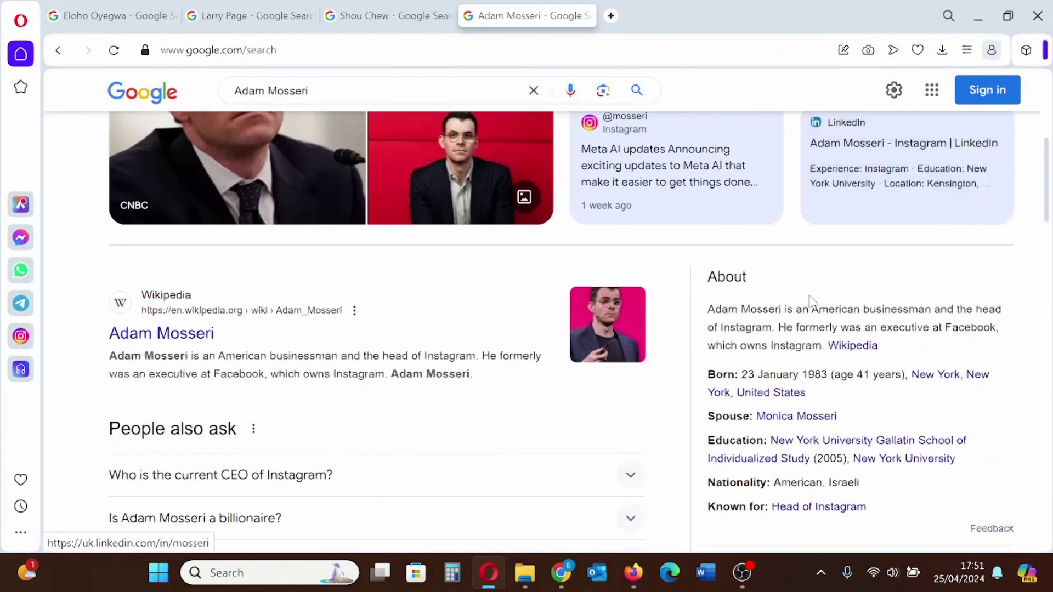
pyautogui.scroll(-9, 814, 347)
pyautogui.scroll(-3, 647, 423)
pyautogui.scroll(15, 647, 422)
pyautogui.scroll(6, 896, 402)
pyautogui.scroll(-7, 894, 444)
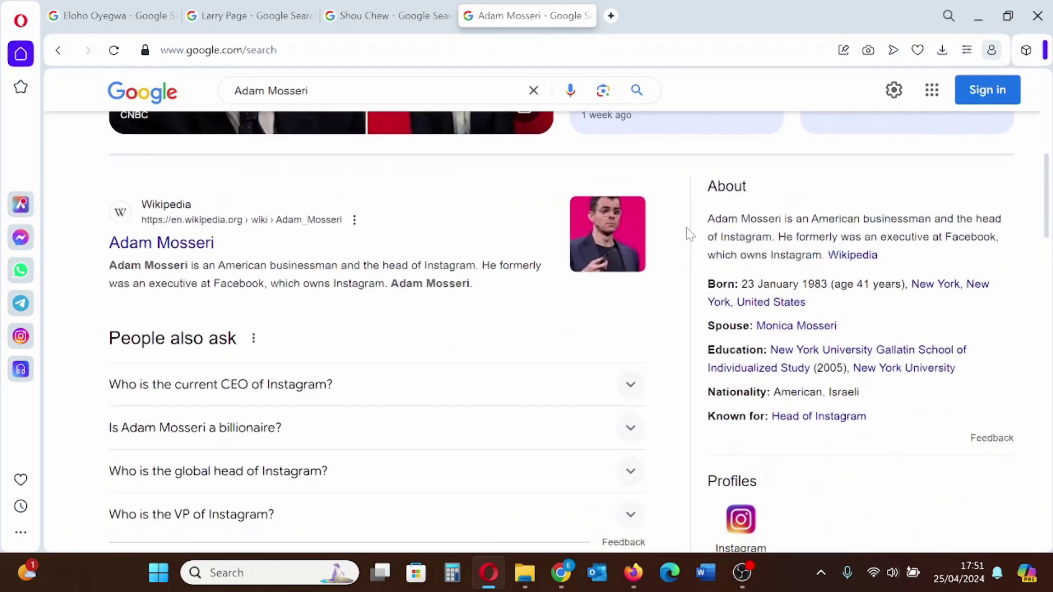
pyautogui.moveTo(705, 220); pyautogui.dragTo(878, 255)
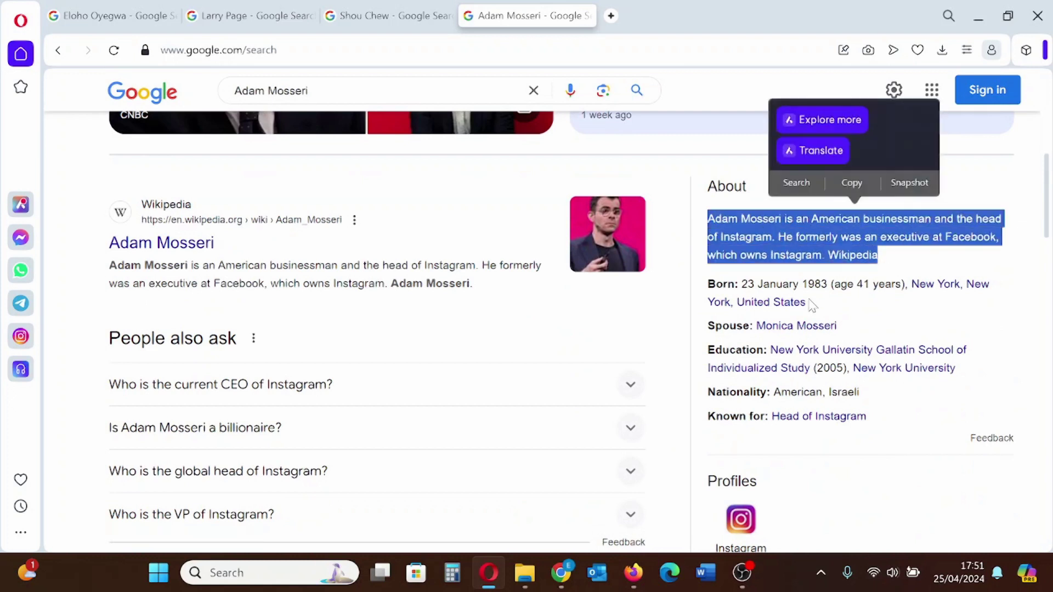
pyautogui.moveTo(702, 285); pyautogui.dragTo(845, 311)
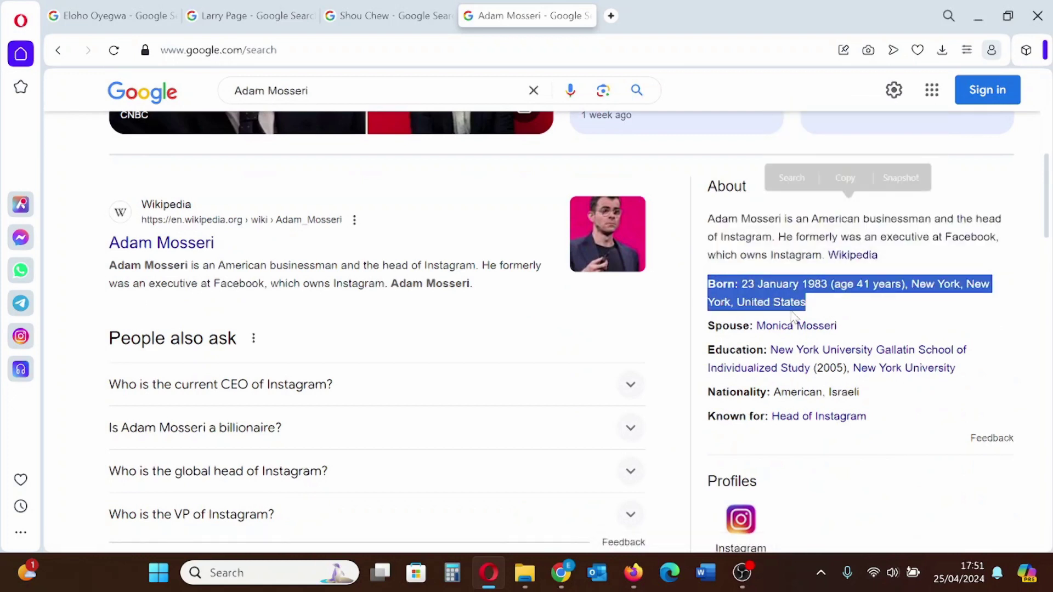
pyautogui.moveTo(699, 327); pyautogui.dragTo(845, 330)
pyautogui.moveTo(697, 354); pyautogui.dragTo(928, 369)
pyautogui.click(758, 434)
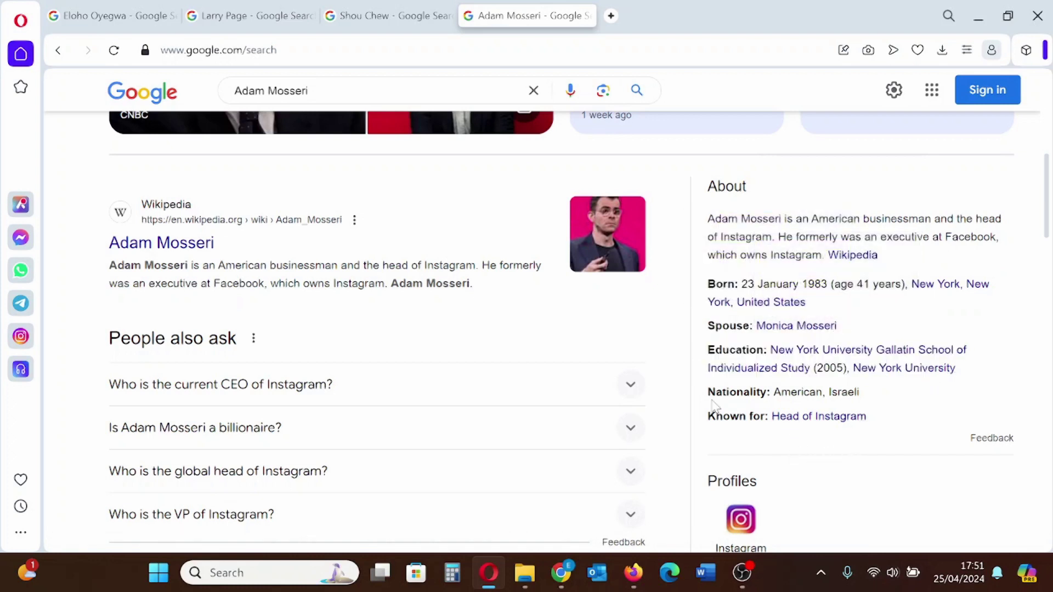
pyautogui.moveTo(750, 393); pyautogui.dragTo(738, 416)
pyautogui.click(801, 459)
# Open the panel's Instagram profile link in a new tab
pyautogui.scroll(-1, 773, 498)
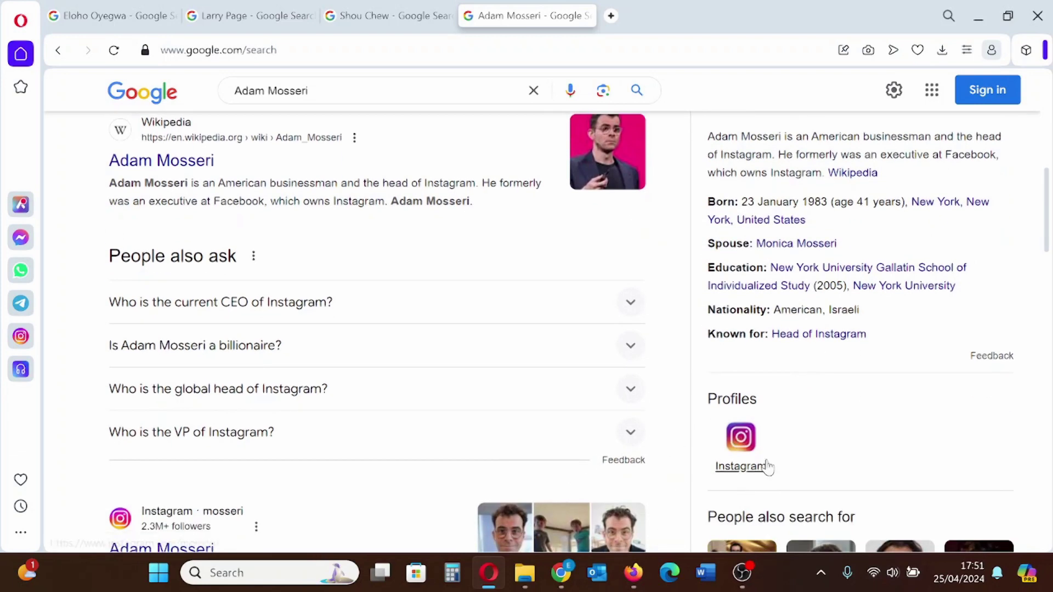
pyautogui.rightClick(768, 467)
pyautogui.click(799, 52)
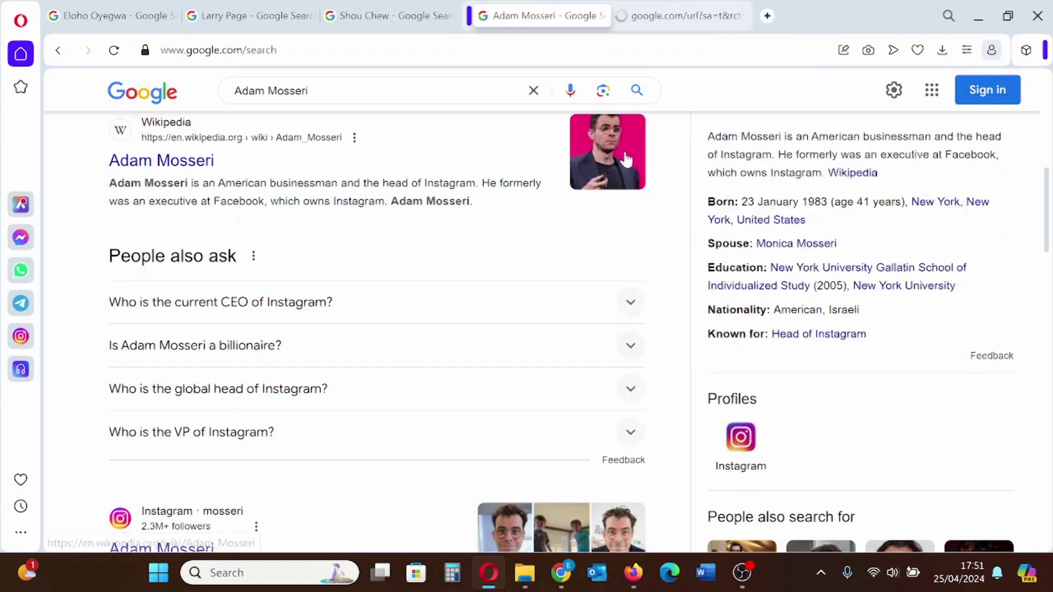
# Dismiss the login prompt, browse the mosseri Instagram profile, then close that tab
pyautogui.click(678, 16)
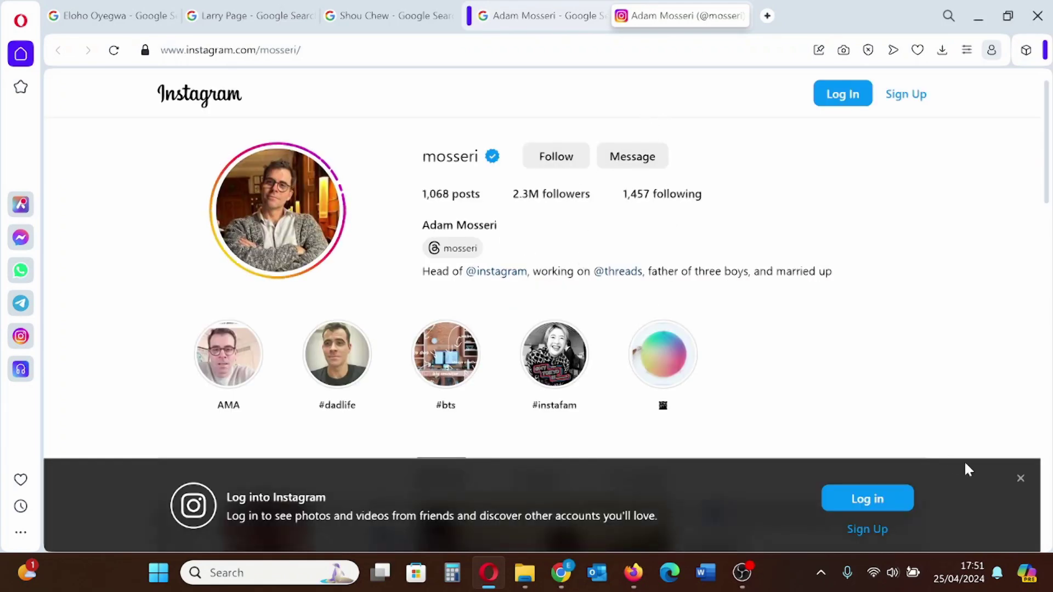
pyautogui.click(1020, 479)
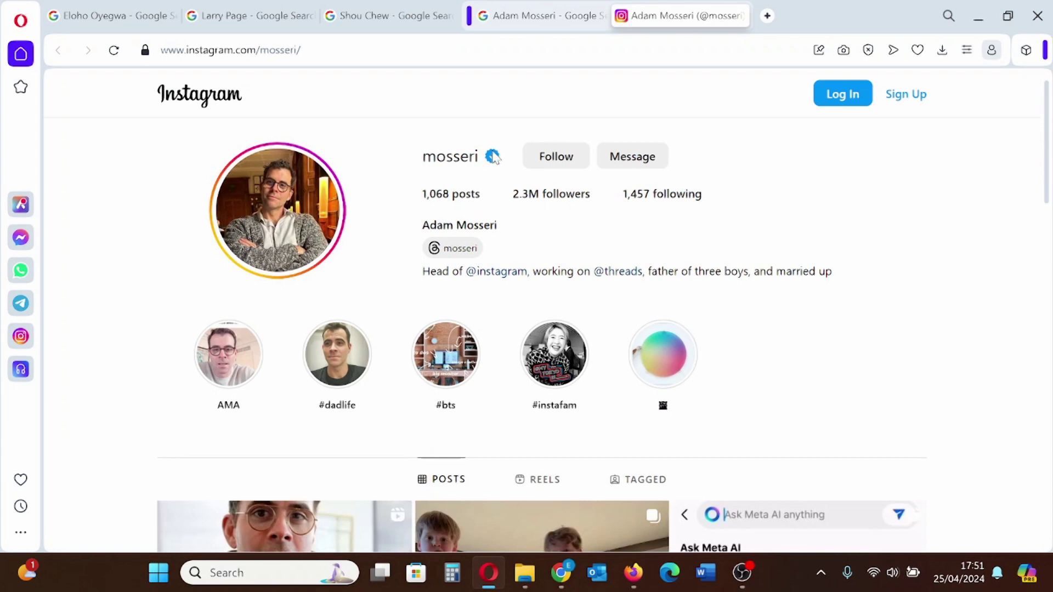
pyautogui.scroll(-3, 379, 388)
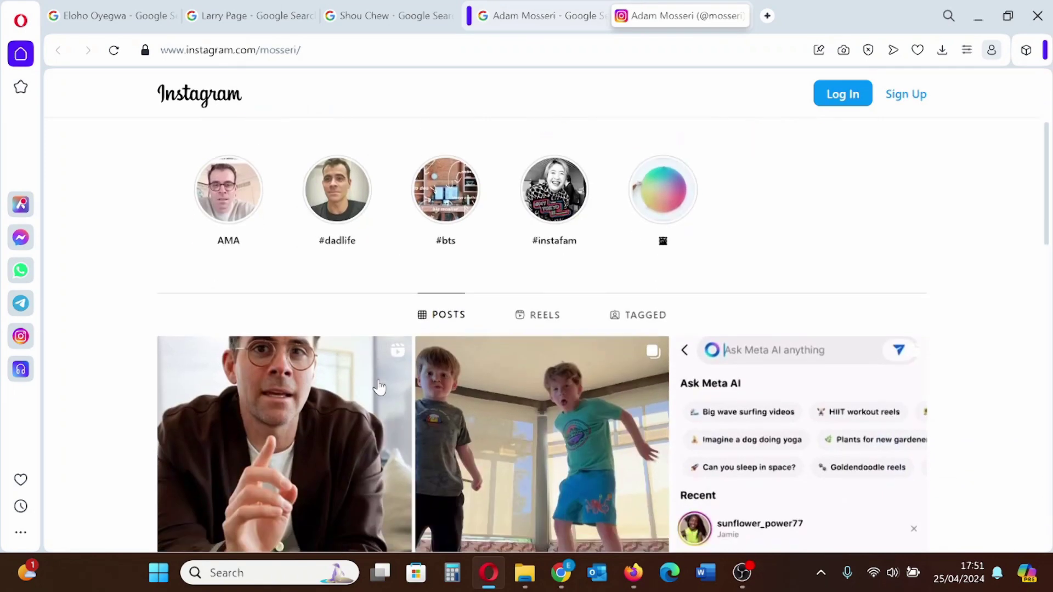
pyautogui.scroll(3, 377, 388)
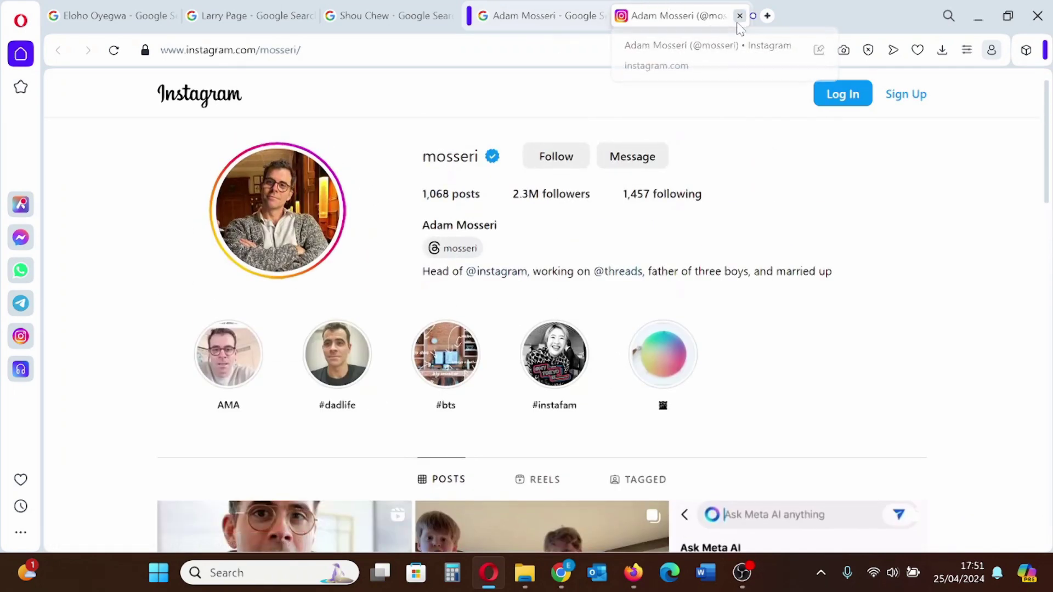
pyautogui.click(740, 15)
pyautogui.scroll(5, 472, 165)
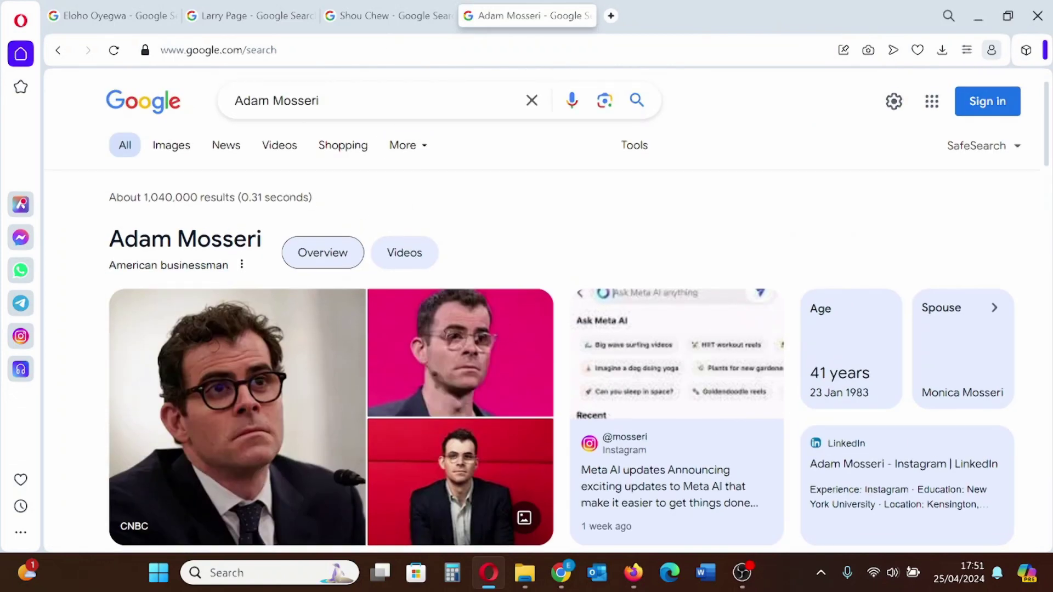
# Browse Shou Chew's results down to the Profiles section, then switch to the Larry Page results
pyautogui.click(406, 15)
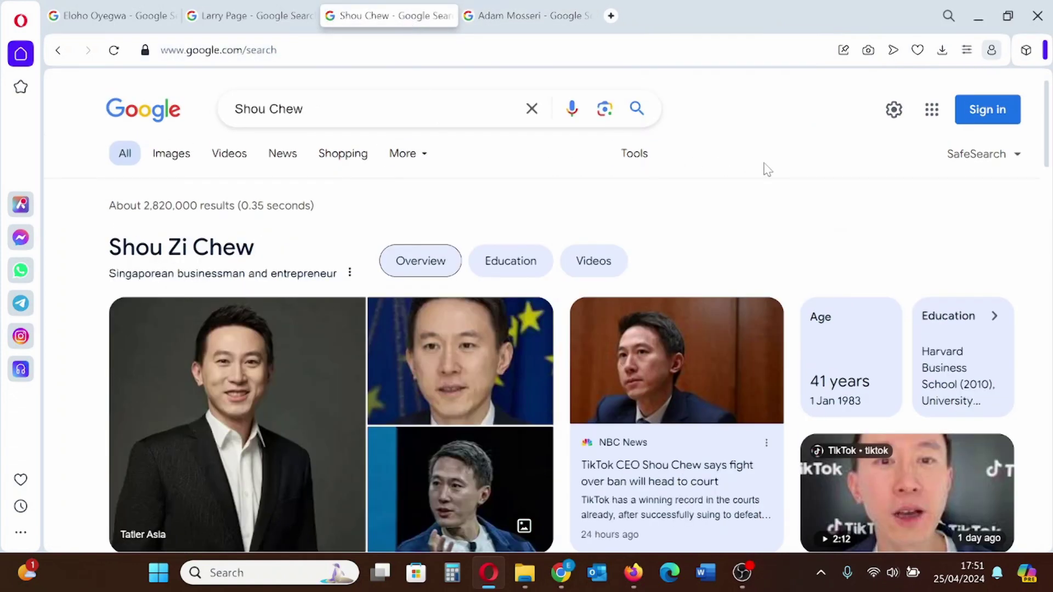
pyautogui.scroll(-2, 265, 238)
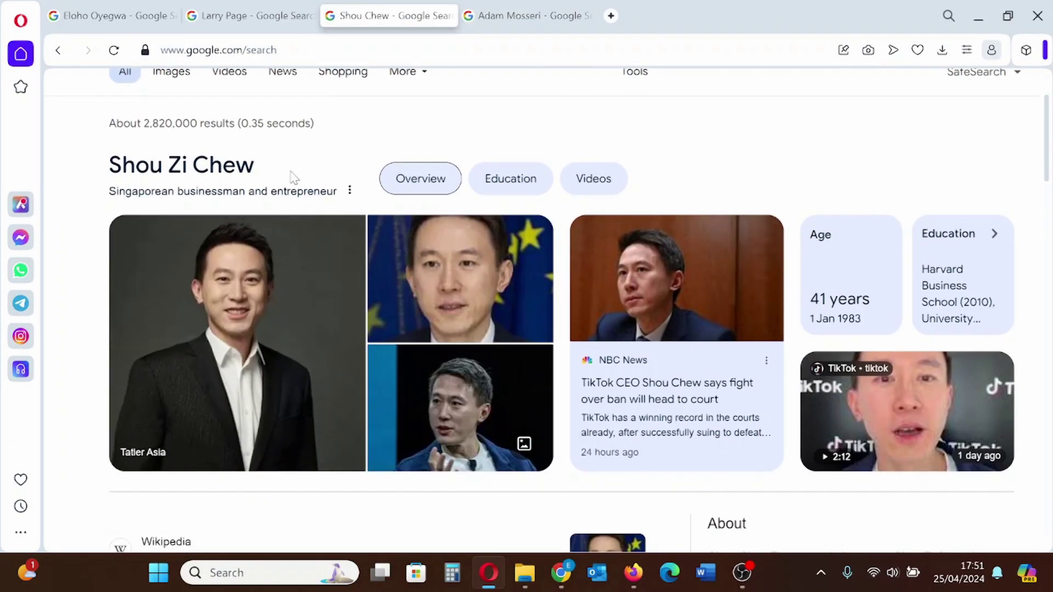
pyautogui.scroll(-6, 755, 244)
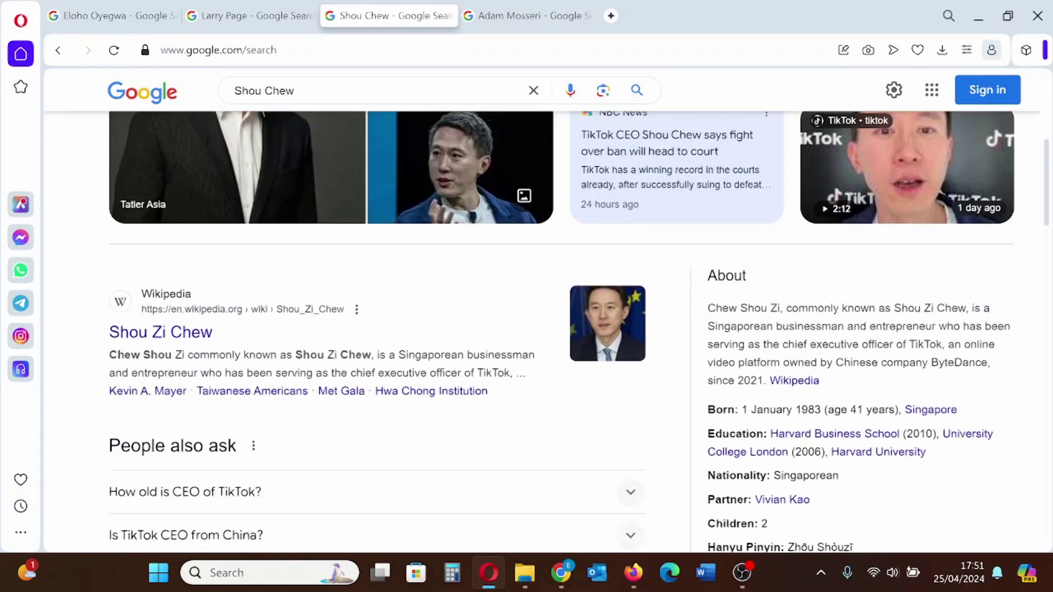
pyautogui.scroll(-2, 805, 330)
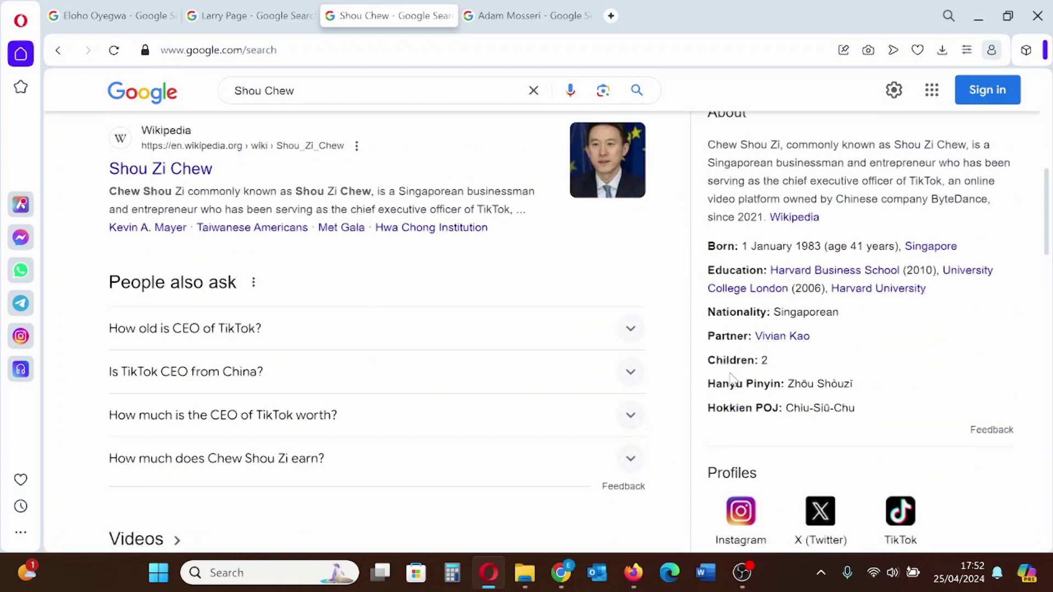
pyautogui.scroll(-2, 730, 439)
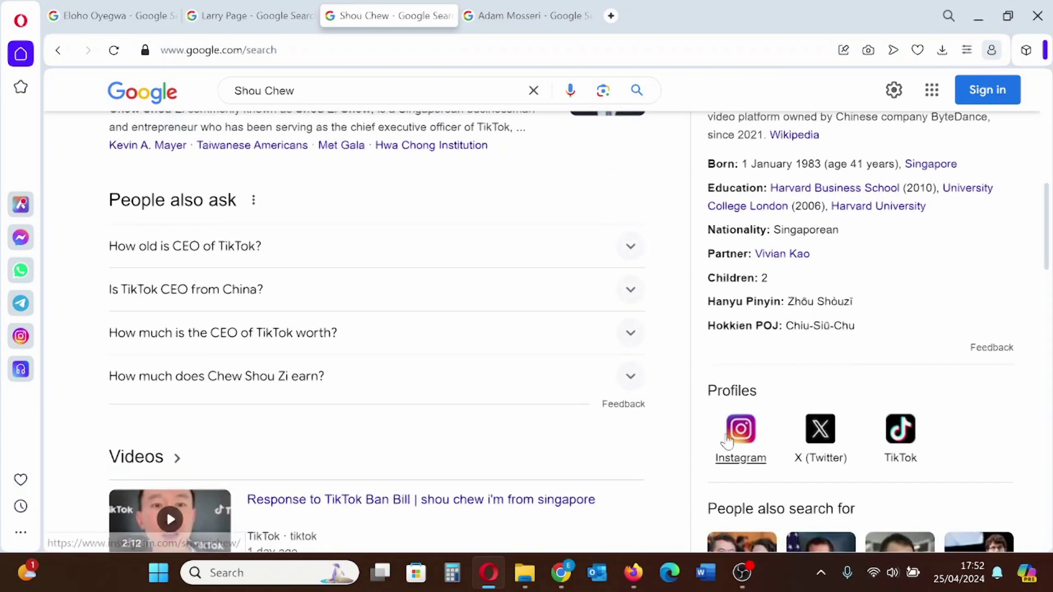
pyautogui.scroll(10, 654, 433)
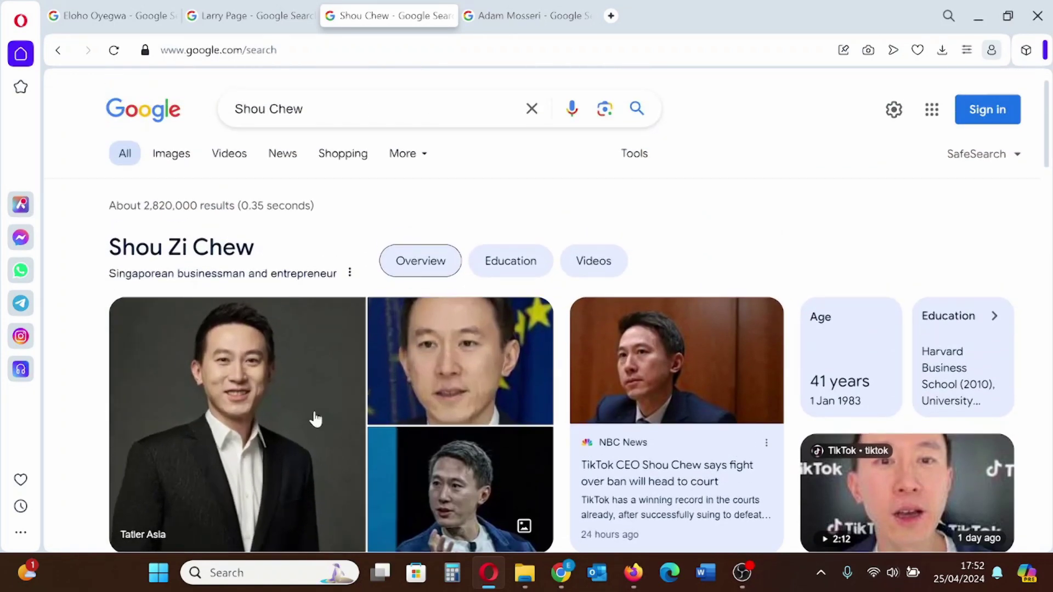
pyautogui.scroll(-2, 756, 282)
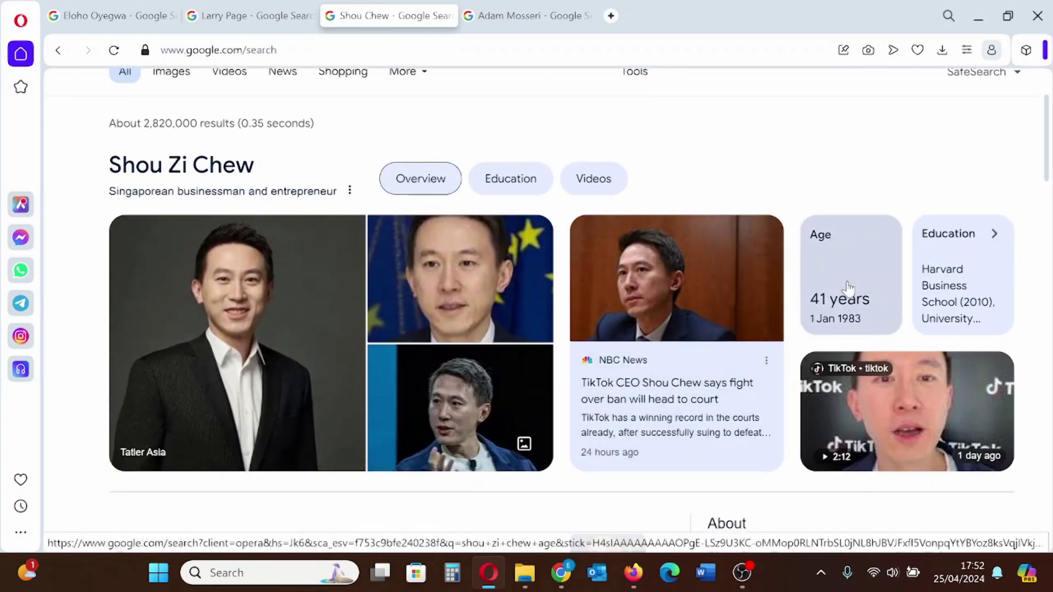
pyautogui.scroll(-2, 475, 228)
pyautogui.scroll(-4, 494, 335)
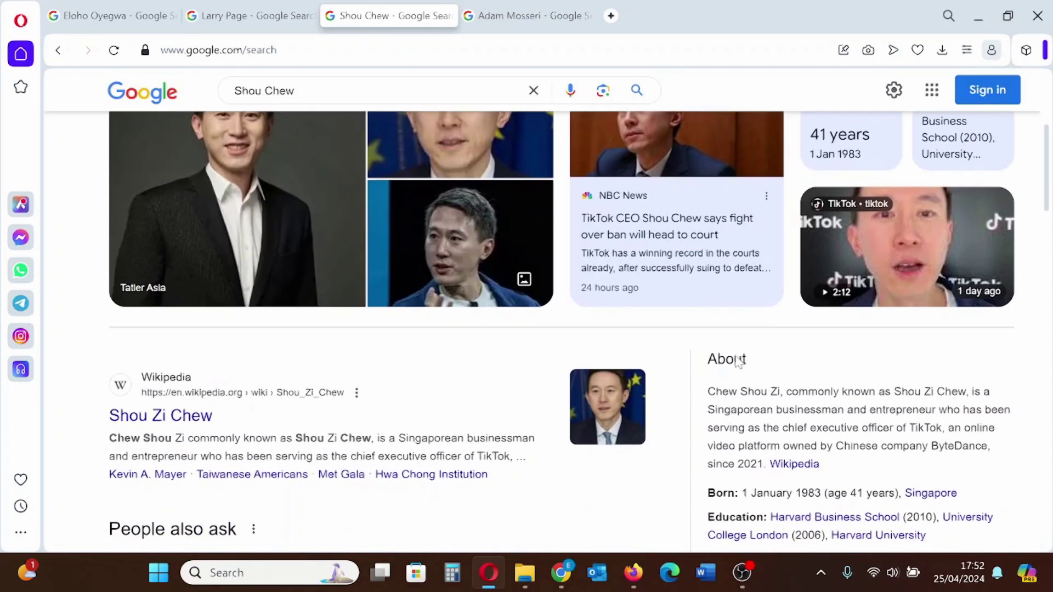
pyautogui.scroll(10, 488, 390)
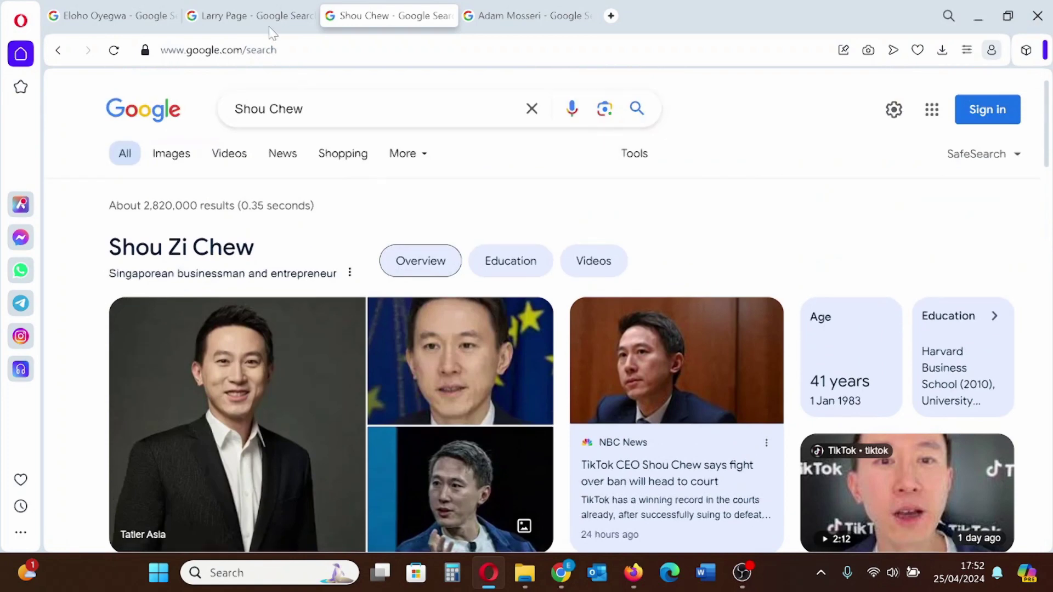
pyautogui.click(269, 27)
pyautogui.scroll(-1, 307, 208)
pyautogui.scroll(1, 235, 236)
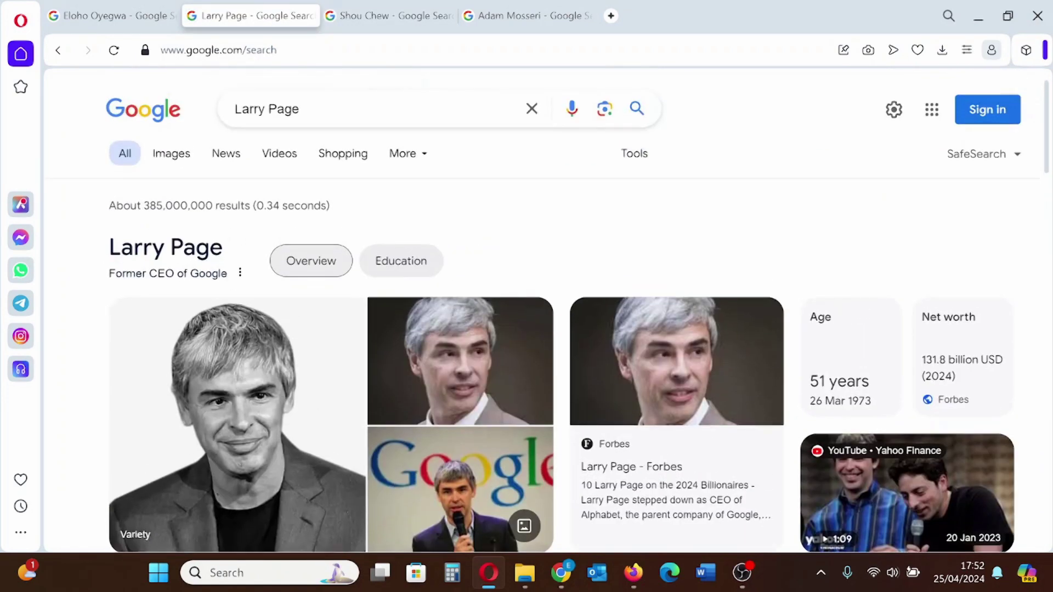
pyautogui.scroll(-3, 932, 351)
pyautogui.scroll(-3, 930, 377)
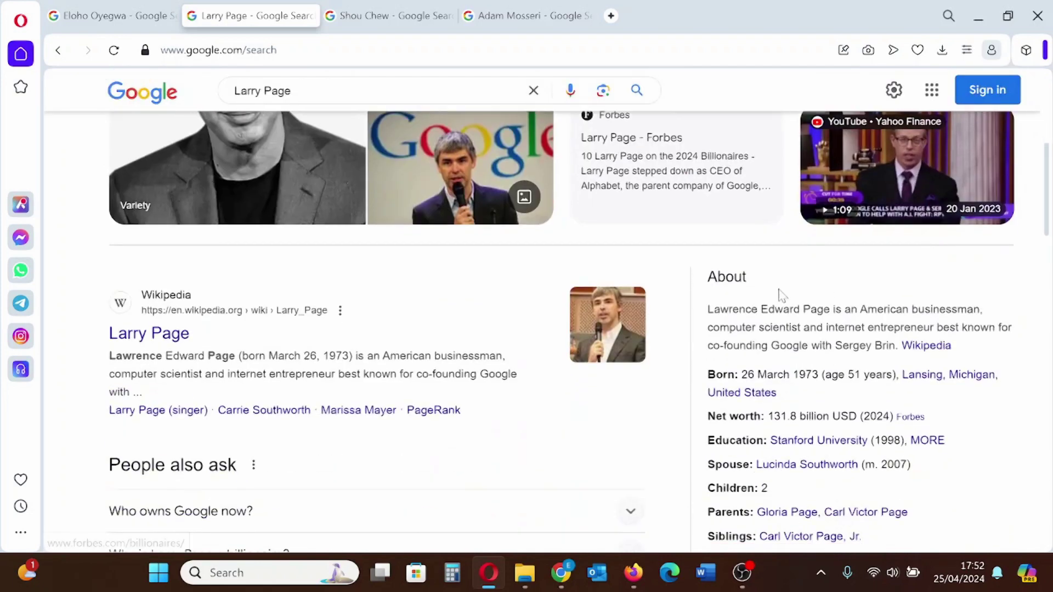
pyautogui.scroll(-3, 933, 373)
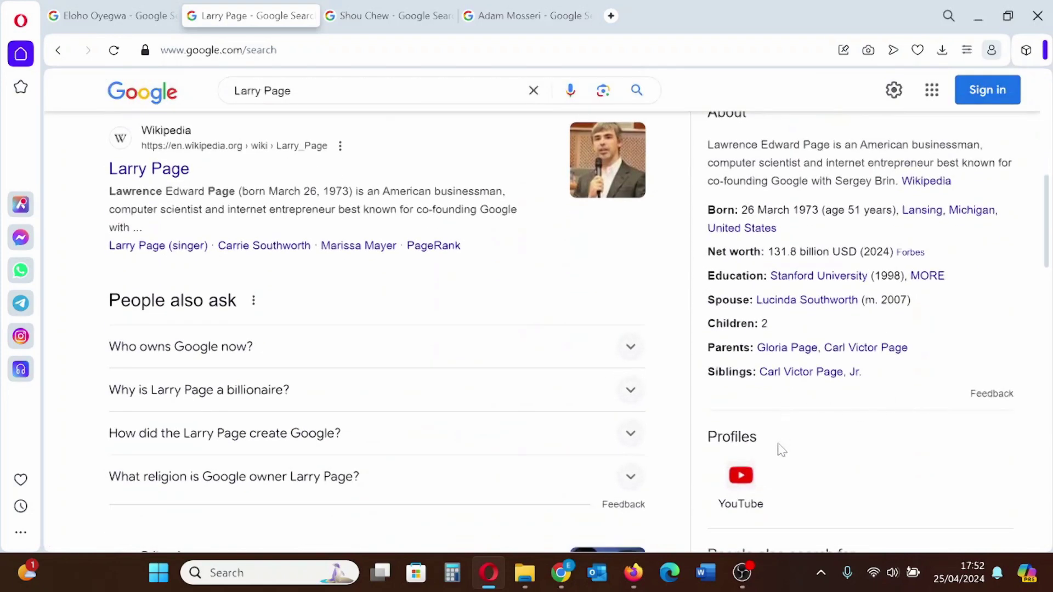
pyautogui.scroll(7, 827, 455)
pyautogui.scroll(-3, 604, 354)
pyautogui.scroll(-3, 604, 354)
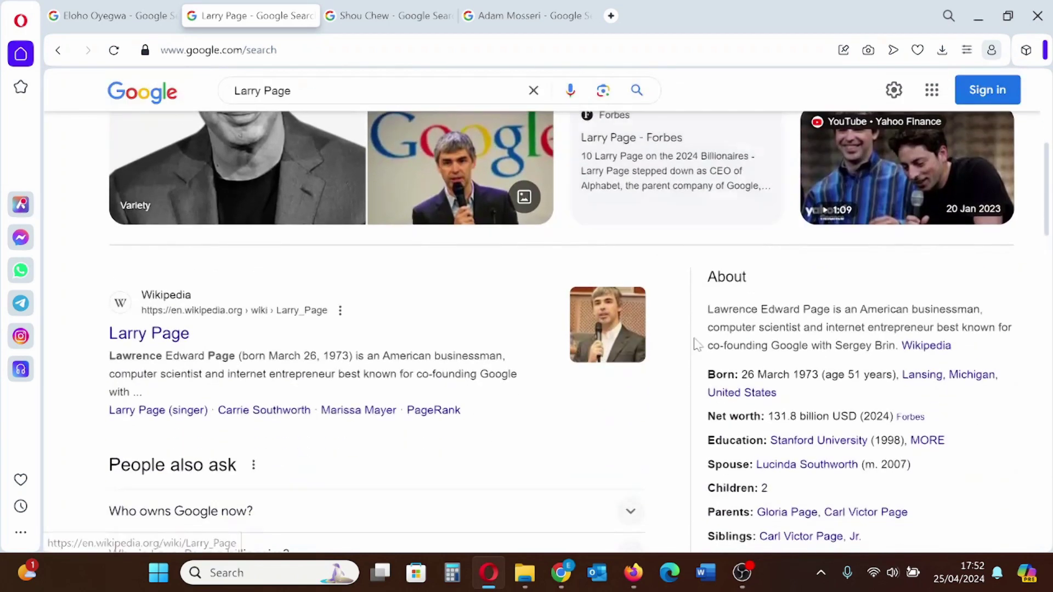
pyautogui.moveTo(788, 241); pyautogui.dragTo(757, 244)
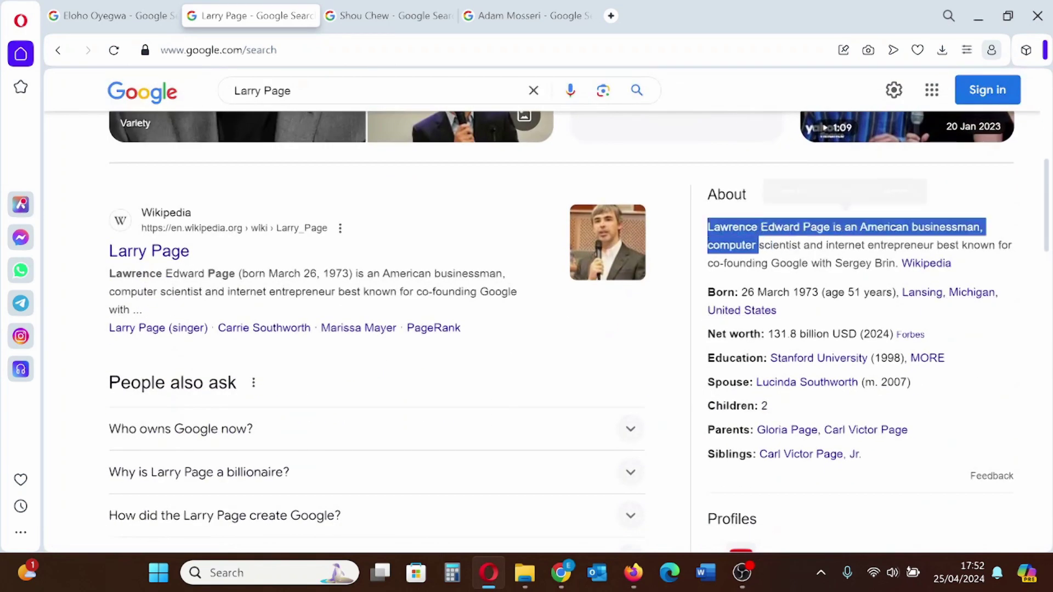
pyautogui.click(757, 245)
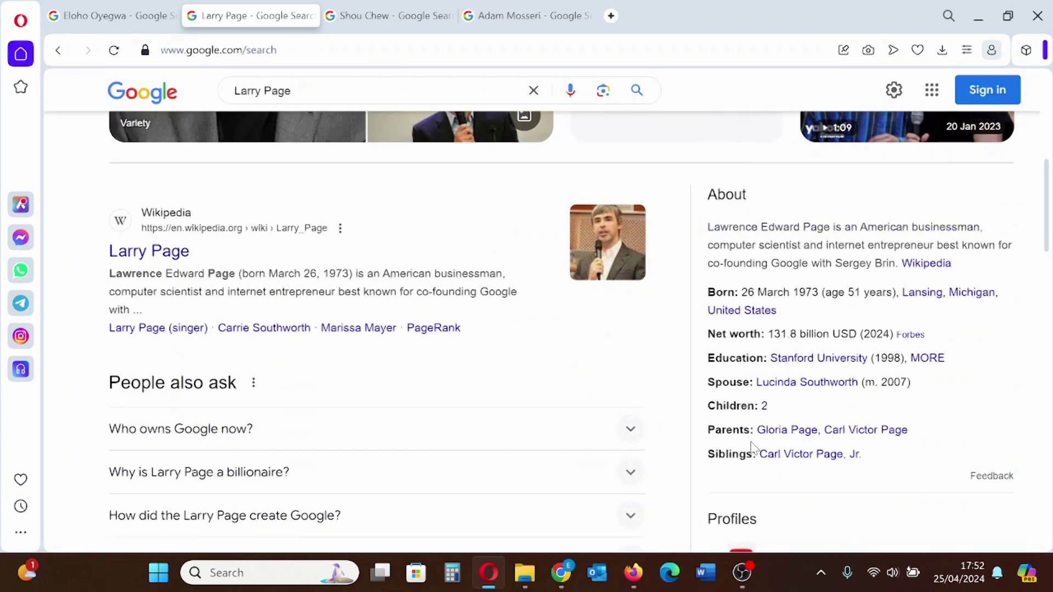
pyautogui.scroll(-3, 527, 329)
pyautogui.scroll(7, 526, 329)
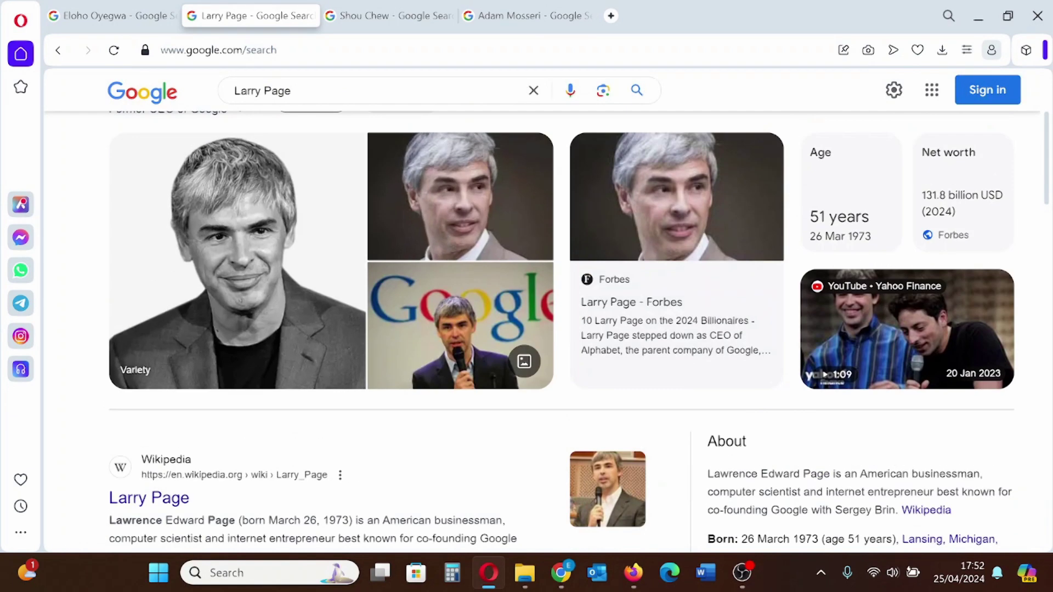
# Review the entrepreneur's own results and choose Claim this knowledge panel from the panel's menu
pyautogui.click(97, 16)
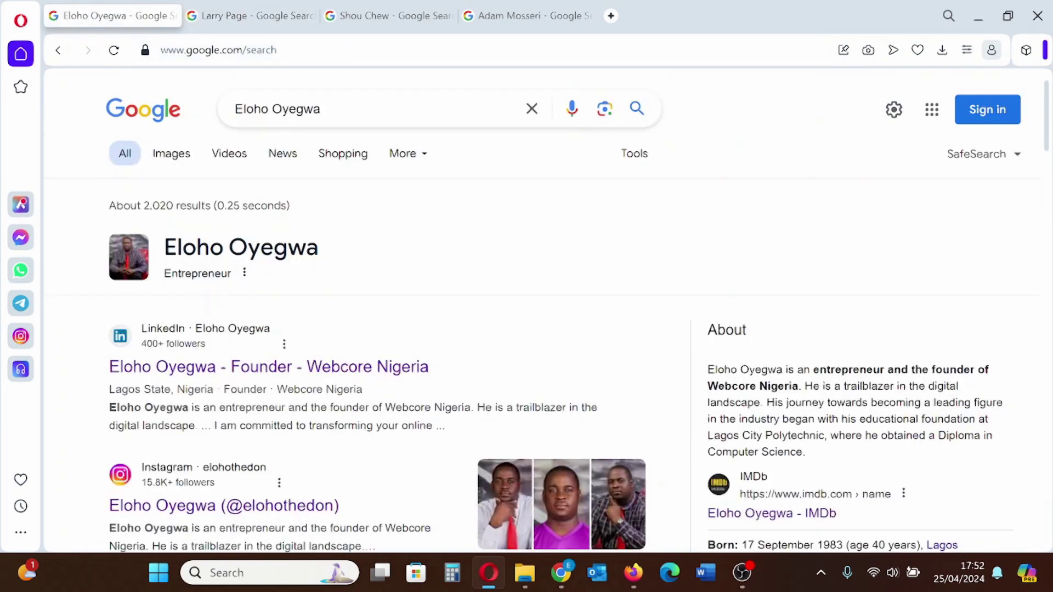
pyautogui.scroll(-3, 527, 250)
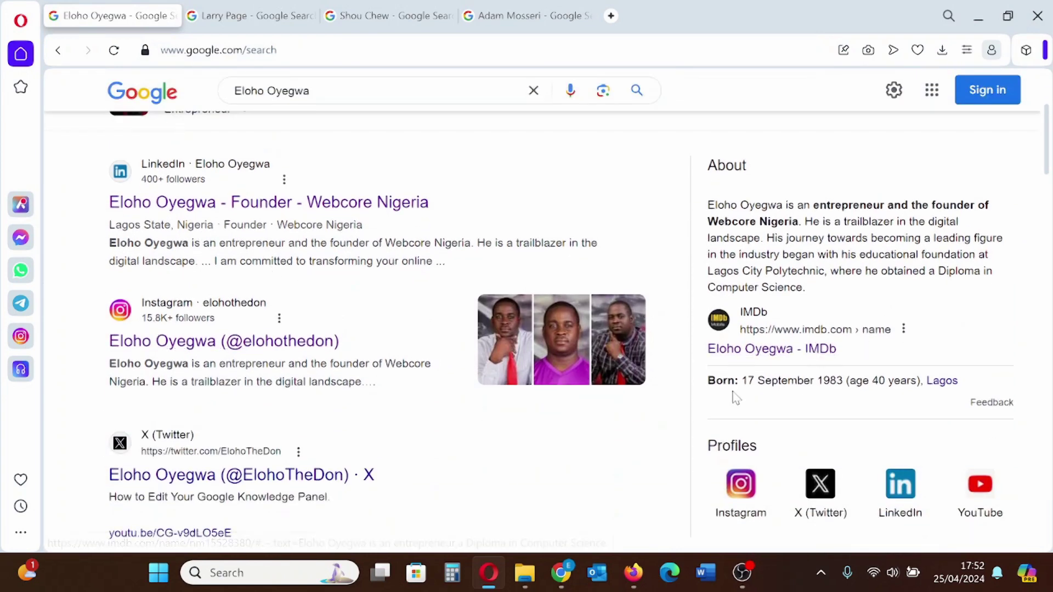
pyautogui.scroll(-2, 968, 396)
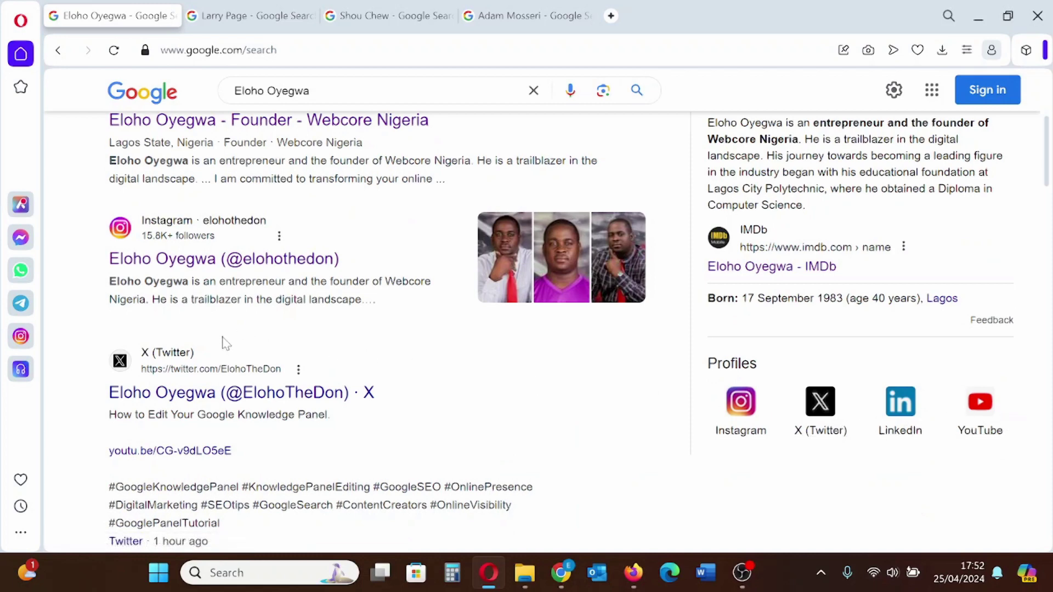
pyautogui.scroll(5, 220, 344)
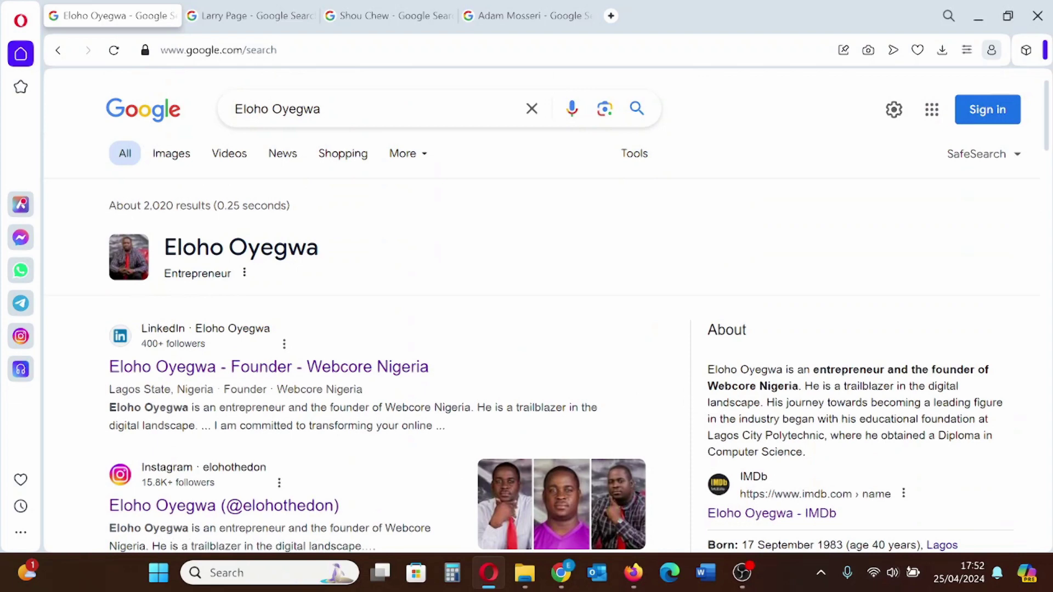
pyautogui.scroll(-8, 469, 347)
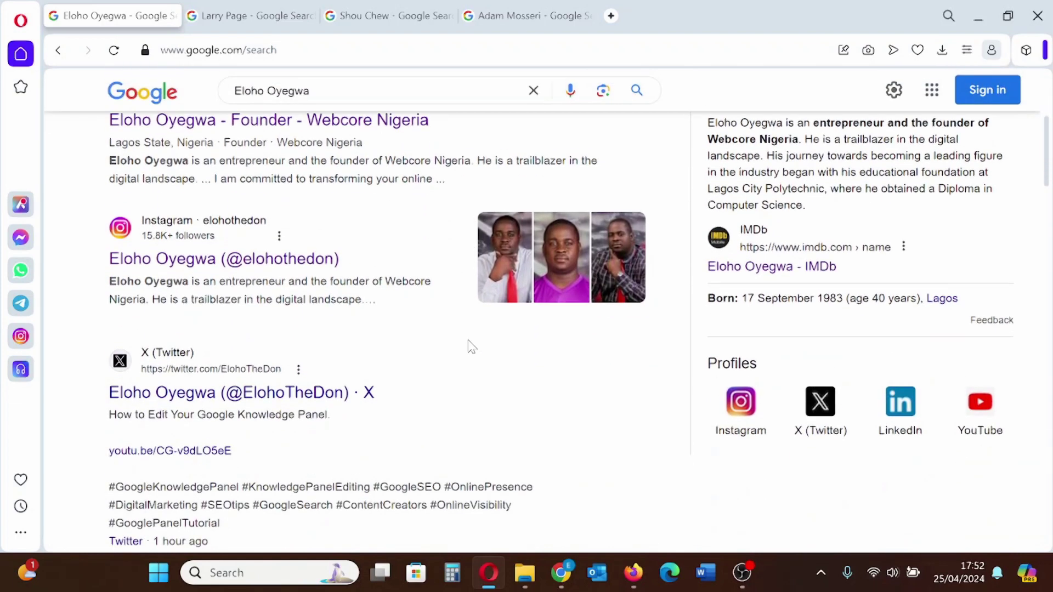
pyautogui.scroll(-2, 470, 346)
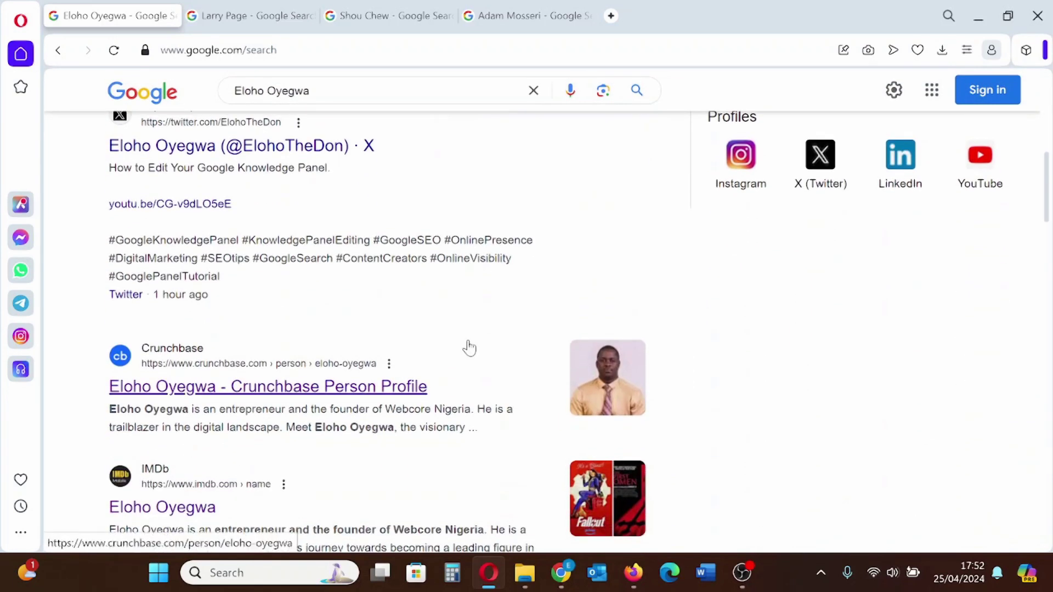
pyautogui.scroll(9, 470, 347)
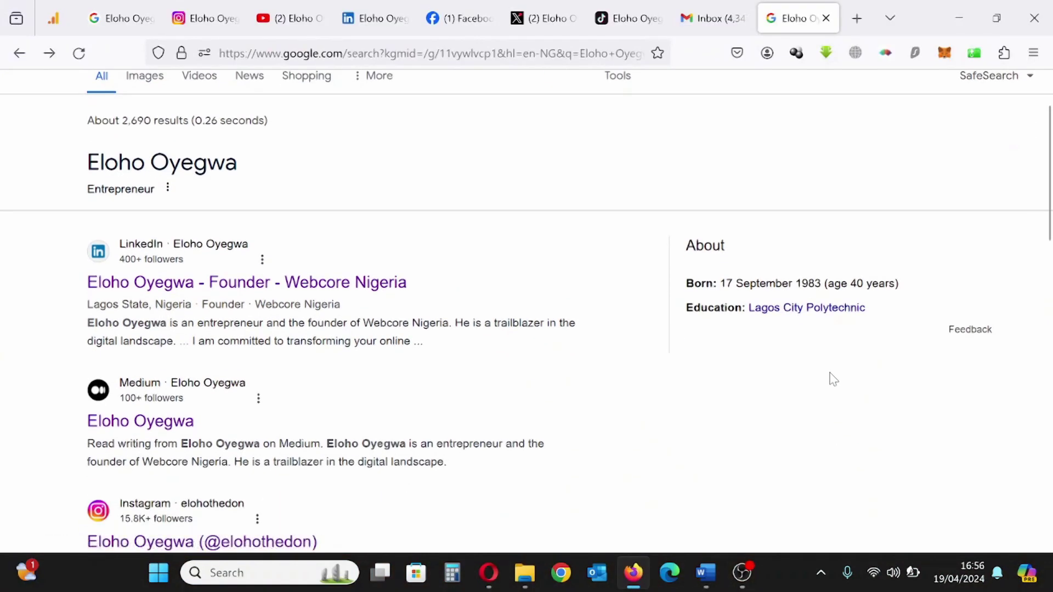
pyautogui.scroll(2, 769, 291)
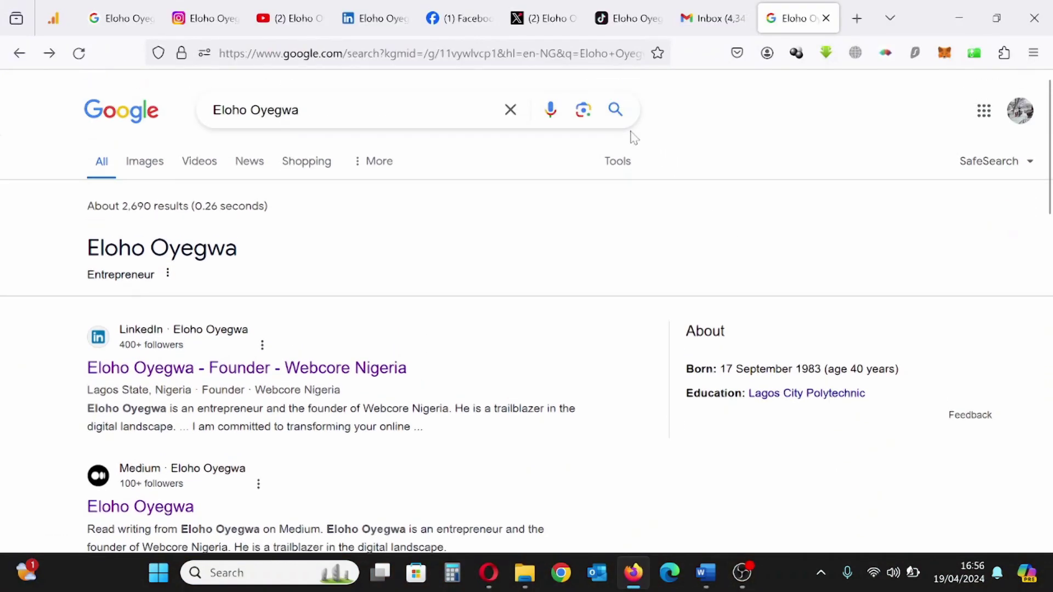
pyautogui.scroll(-2, 830, 376)
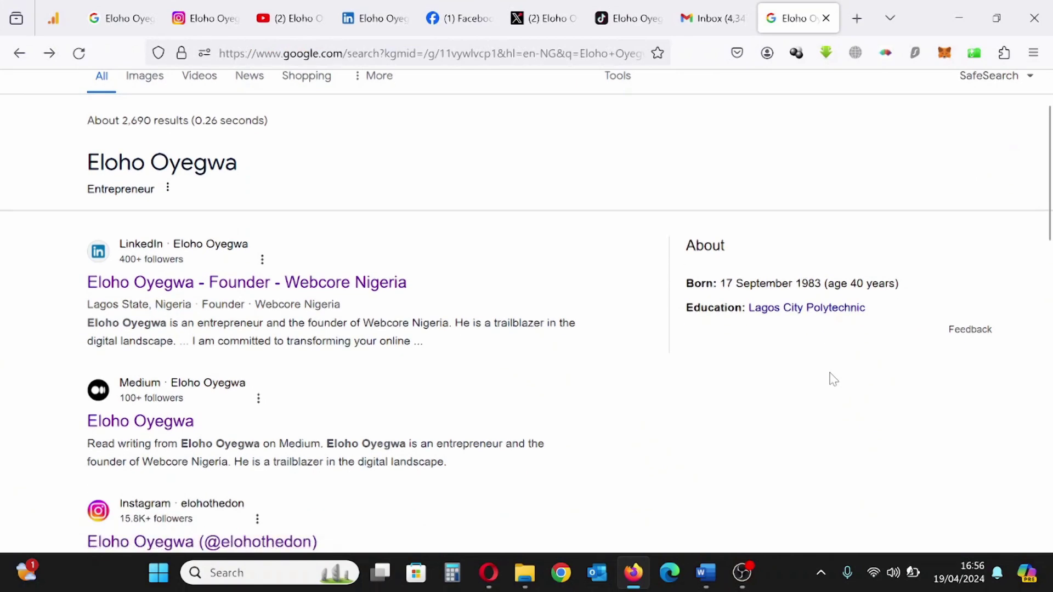
pyautogui.scroll(2, 705, 196)
pyautogui.scroll(-2, 828, 379)
pyautogui.scroll(2, 828, 384)
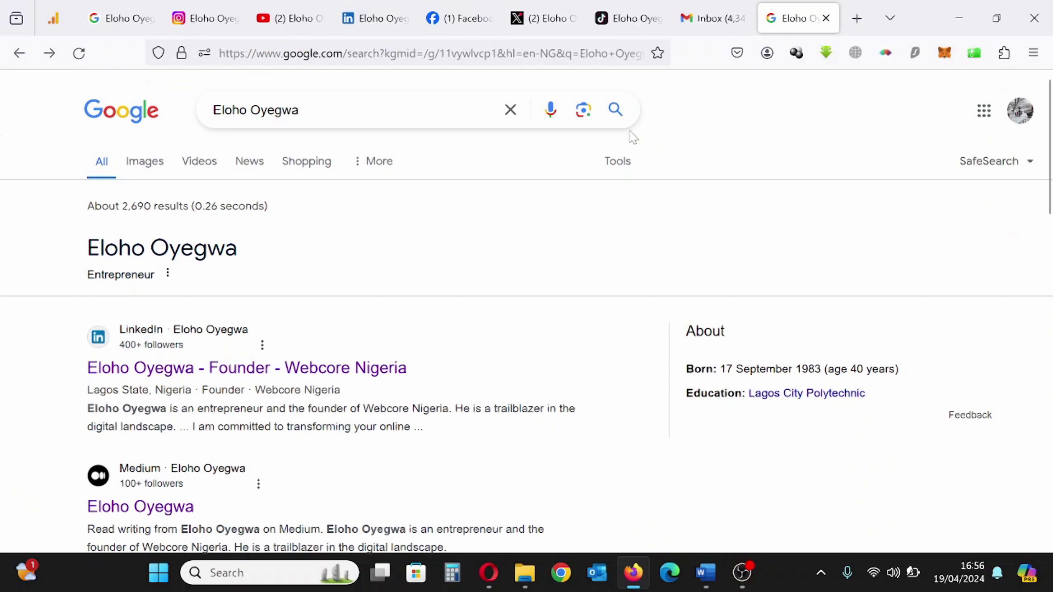
pyautogui.scroll(-2, 829, 377)
pyautogui.scroll(2, 768, 290)
pyautogui.click(168, 274)
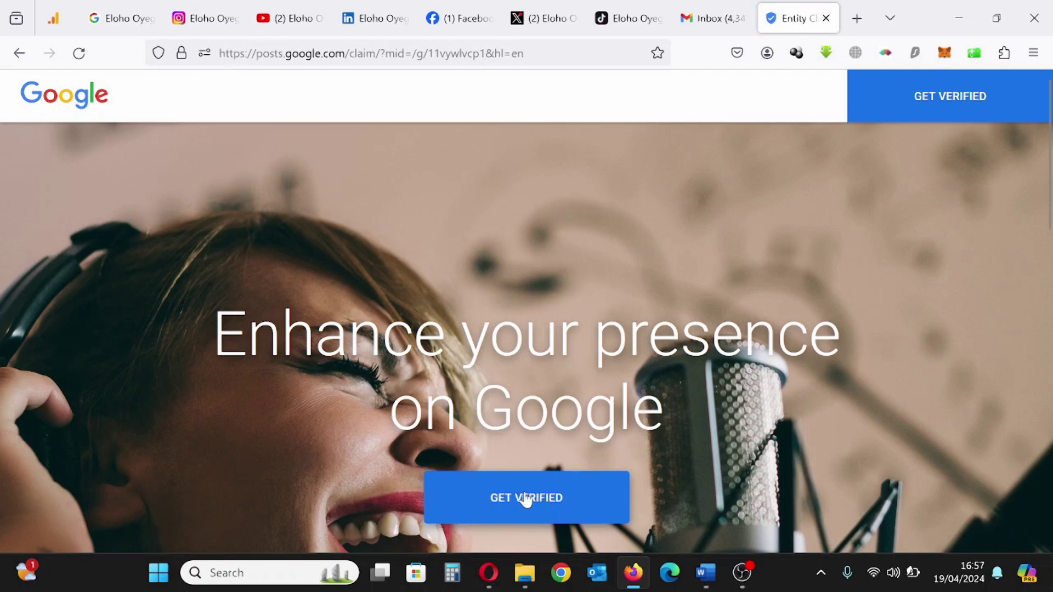
# Start Get Verified, answer Yes to the claimed name, and choose 'I am this person'
pyautogui.click(526, 500)
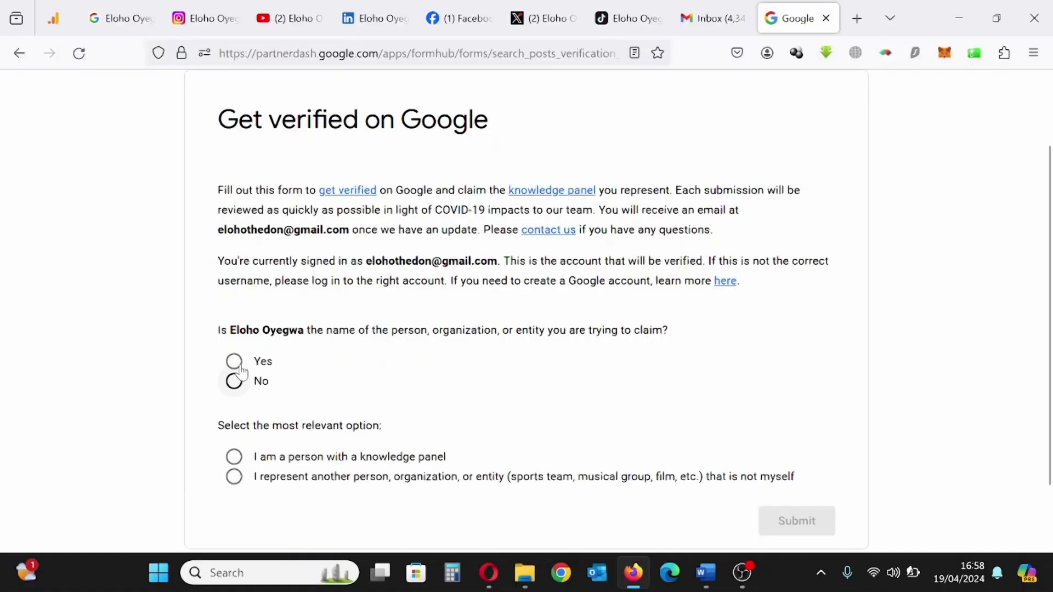
pyautogui.click(235, 380)
pyautogui.click(237, 363)
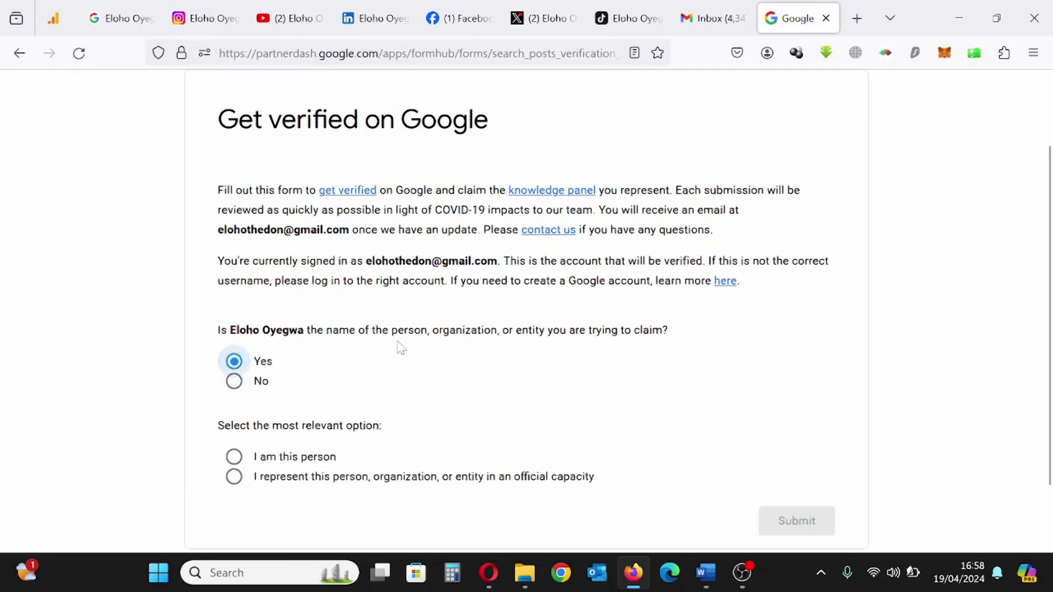
pyautogui.scroll(-2, 424, 360)
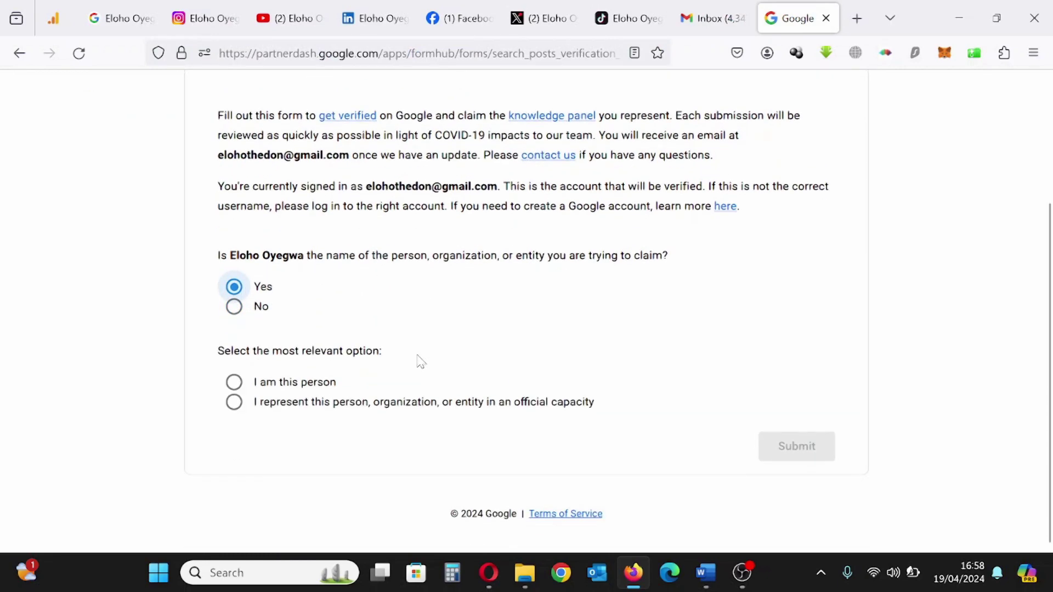
pyautogui.click(233, 383)
# Focus the Tell us why box and bring up the Word document of saved links
pyautogui.scroll(-4, 470, 324)
pyautogui.click(272, 367)
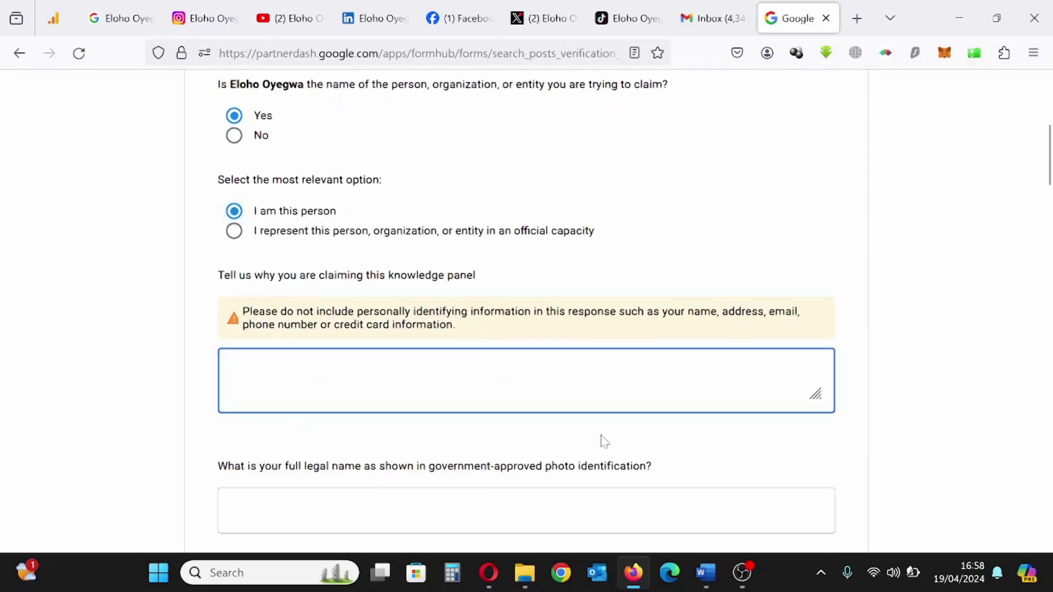
pyautogui.click(706, 572)
pyautogui.scroll(5, 519, 330)
pyautogui.scroll(4, 519, 329)
# Copy the Word paragraph about controlling content and stopping impersonators into the claim-reason box
pyautogui.moveTo(262, 350); pyautogui.dragTo(485, 371)
pyautogui.hotkey('ctrl', 'c')
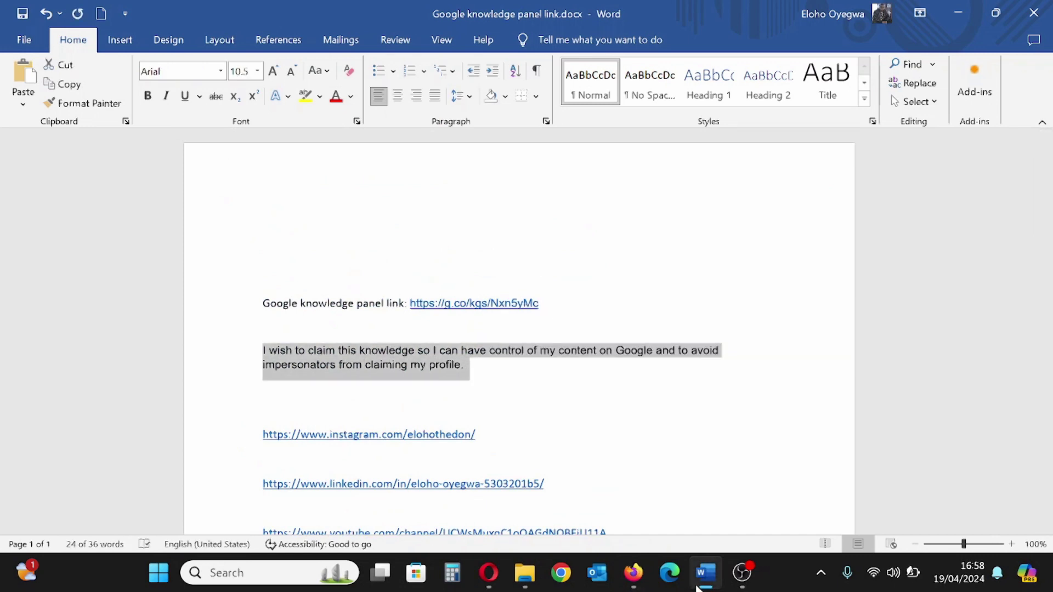
pyautogui.click(634, 573)
pyautogui.hotkey('ctrl', 'v')
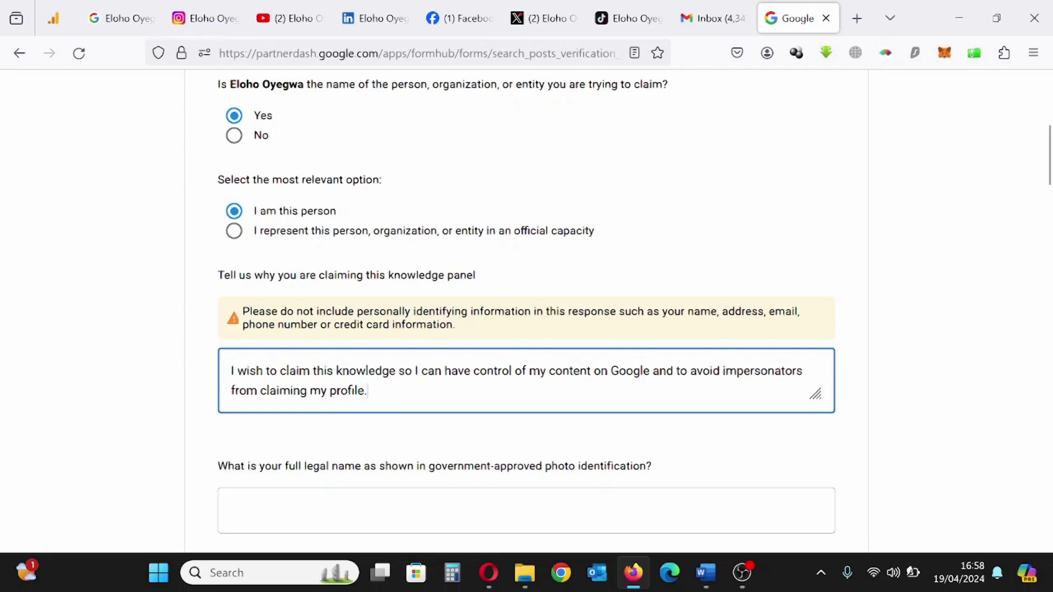
# Enter the full legal name in capital letters
pyautogui.scroll(-3, 289, 335)
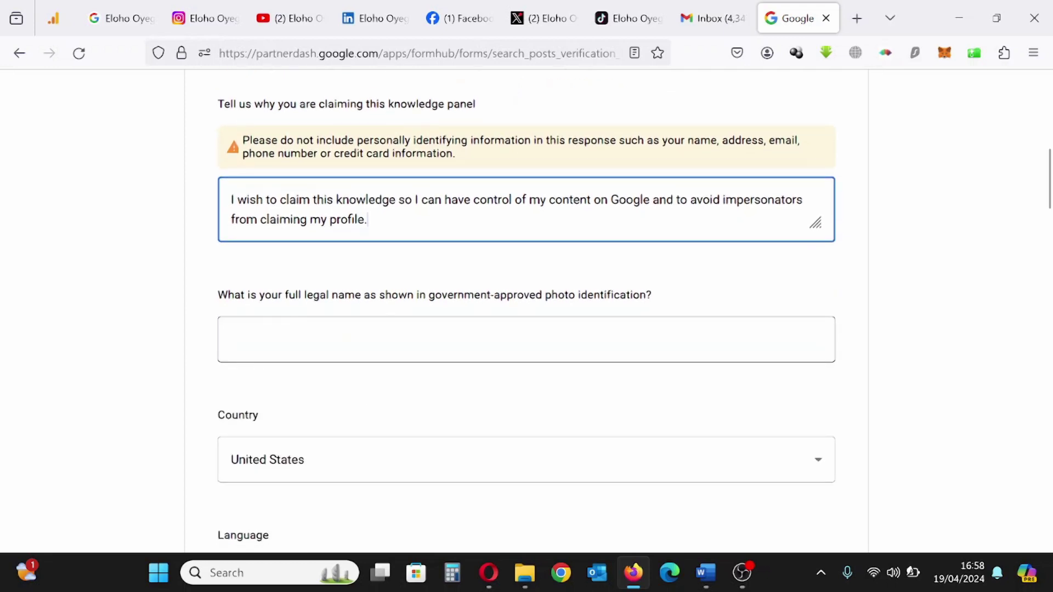
pyautogui.click(232, 340)
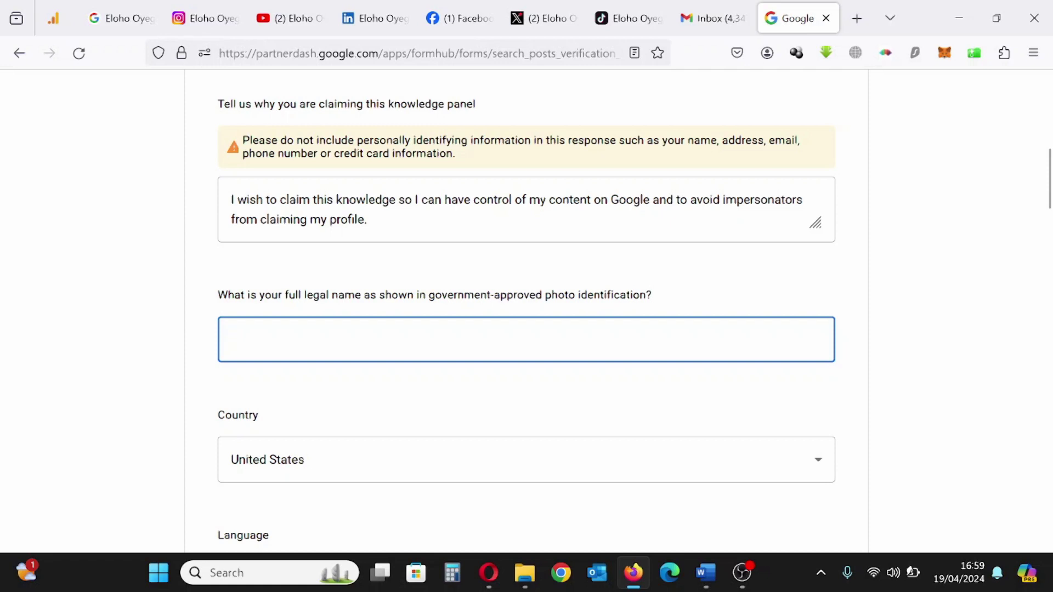
pyautogui.write('eloh')
pyautogui.press('BackSpace')
pyautogui.press('BackSpace')
pyautogui.press('BackSpace')
pyautogui.press('BackSpace')
pyautogui.press('BackSpace')
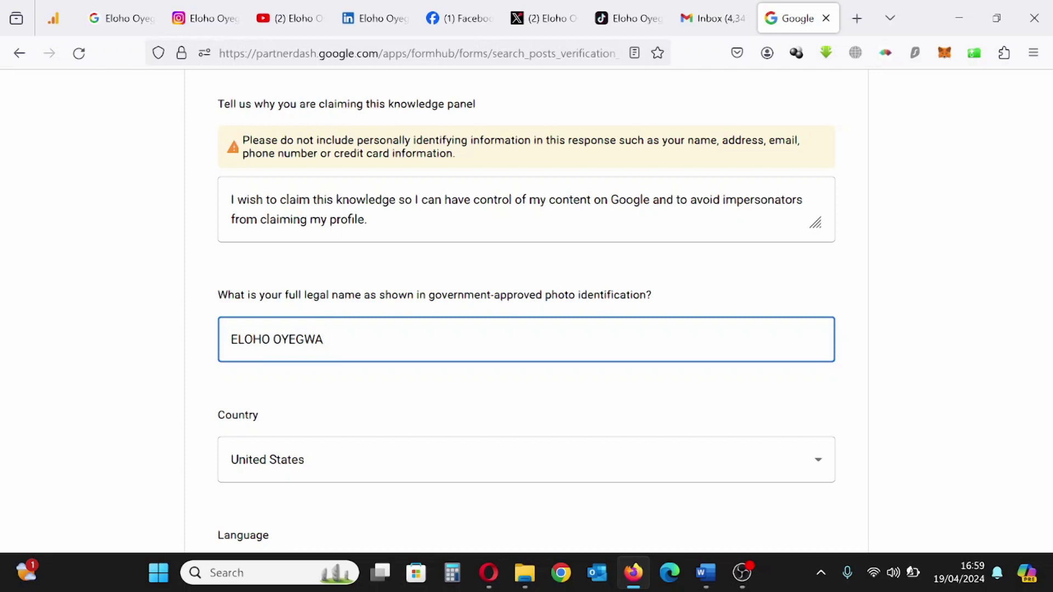
# Change the Country from United States to Nigeria
pyautogui.scroll(-3, 284, 369)
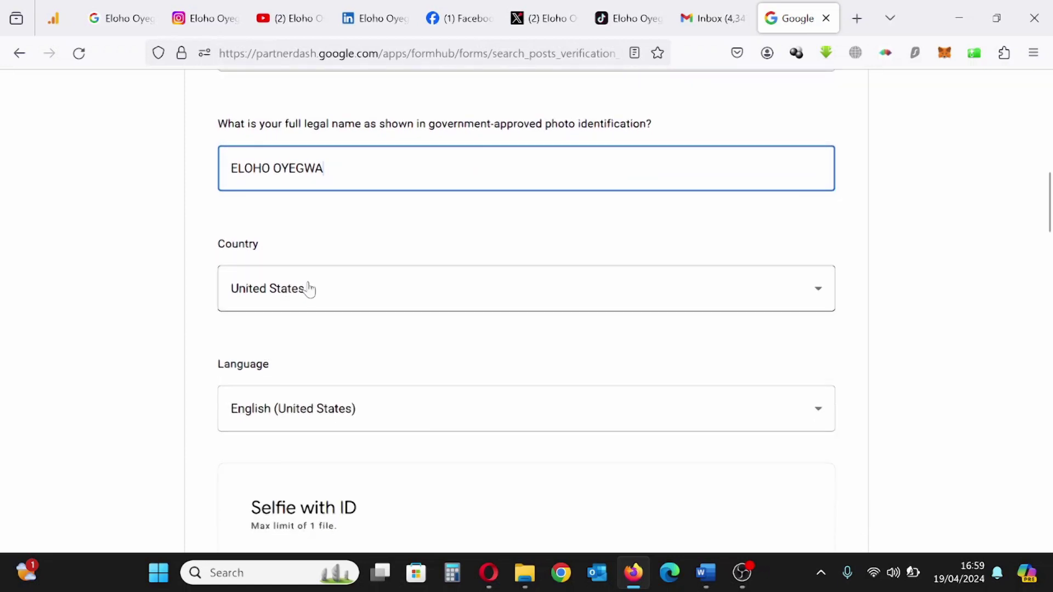
pyautogui.click(339, 299)
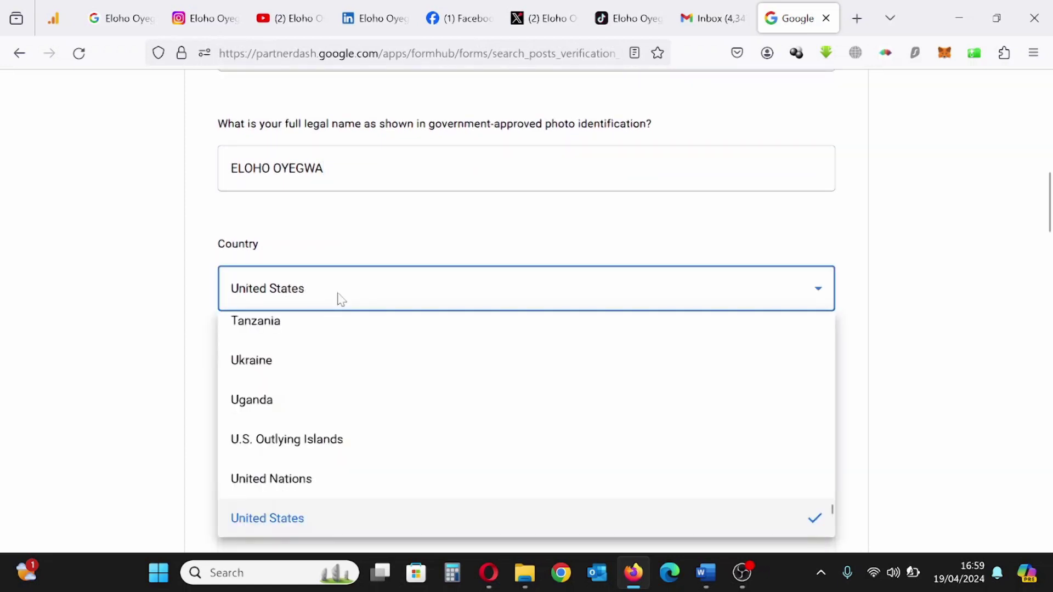
pyautogui.press('n')
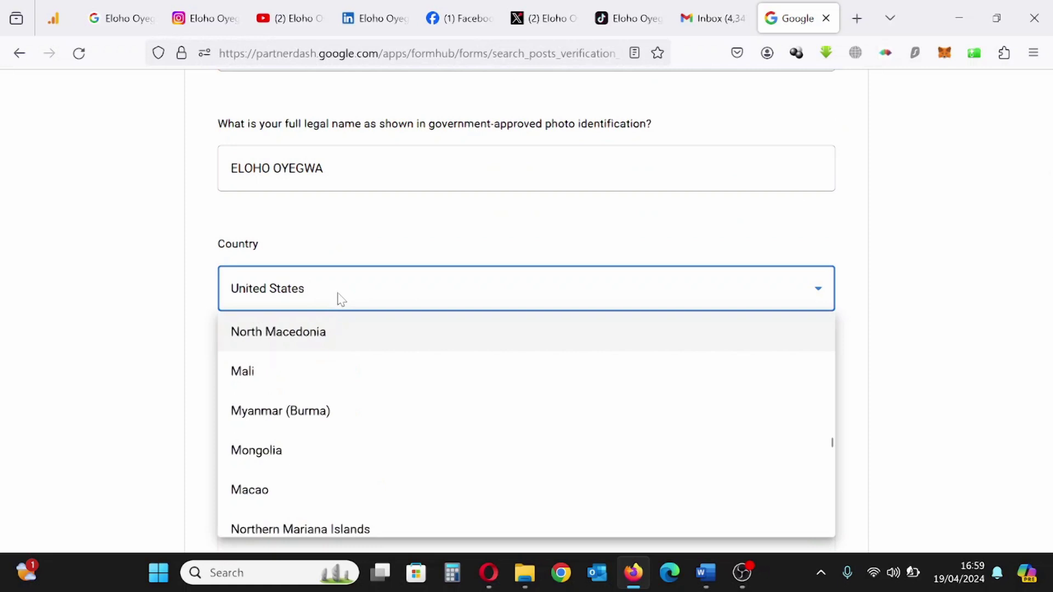
pyautogui.press('n')
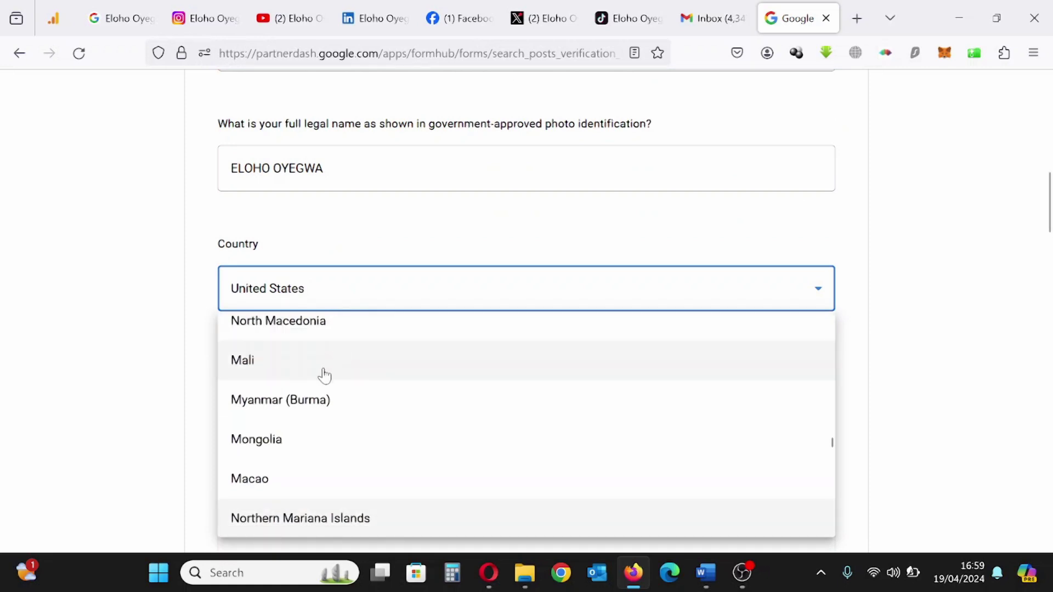
pyautogui.scroll(-10, 323, 363)
pyautogui.click(310, 363)
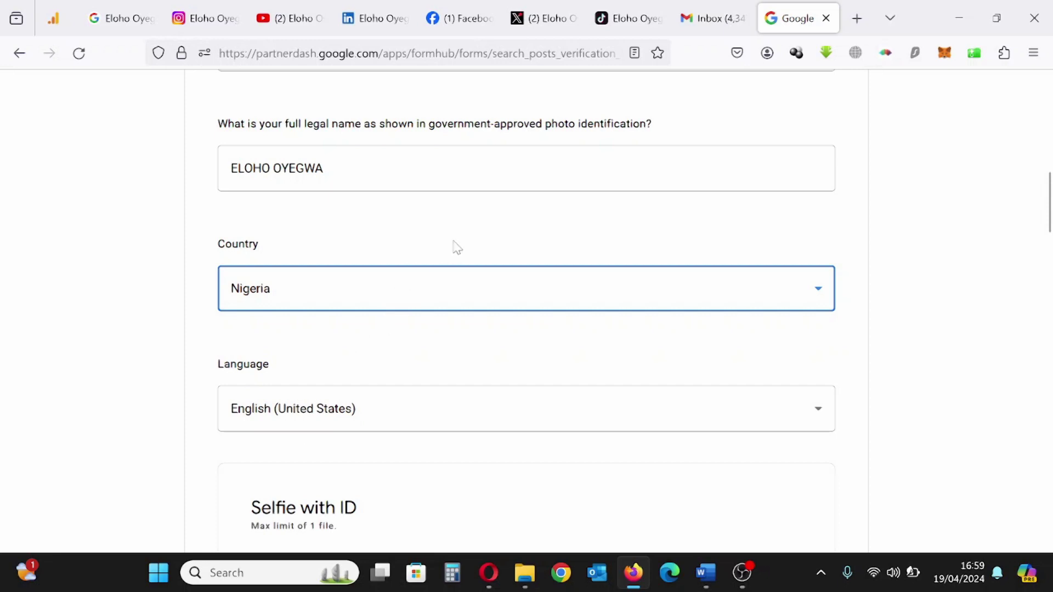
pyautogui.scroll(-6, 457, 248)
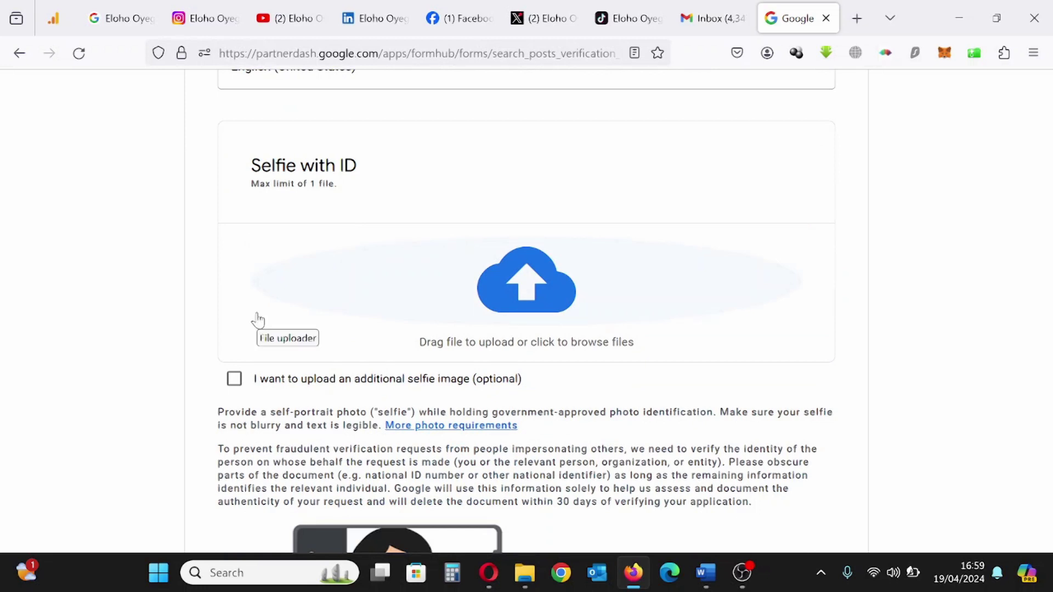
# Read the selfie instructions, then bring up the Google Knowlegde Panel folder in File Explorer
pyautogui.scroll(-3, 258, 320)
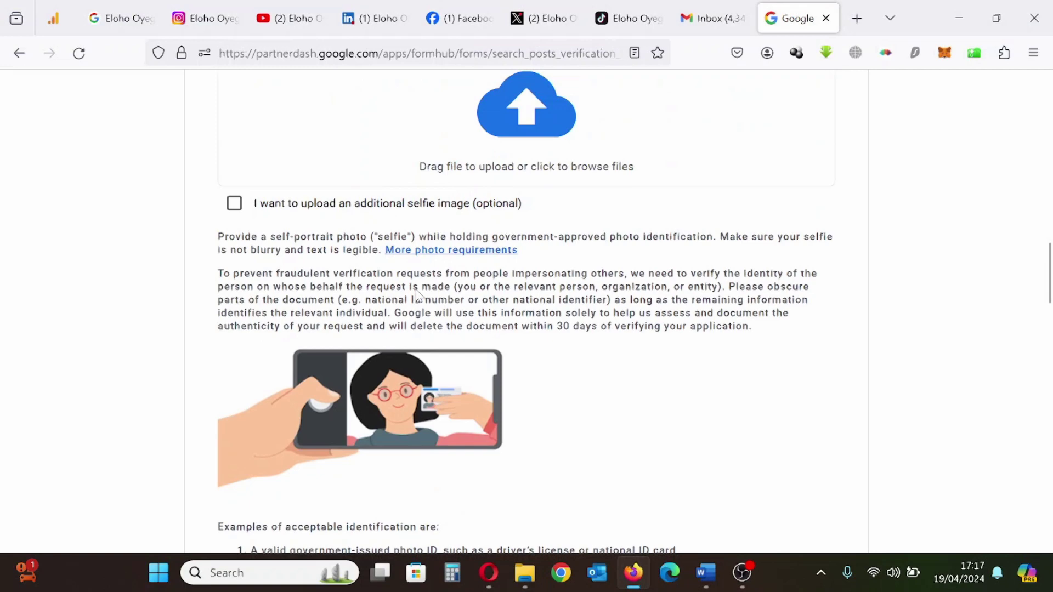
pyautogui.scroll(8, 415, 296)
pyautogui.scroll(-2, 419, 296)
pyautogui.scroll(2, 419, 297)
pyautogui.scroll(-2, 419, 296)
pyautogui.scroll(-5, 419, 296)
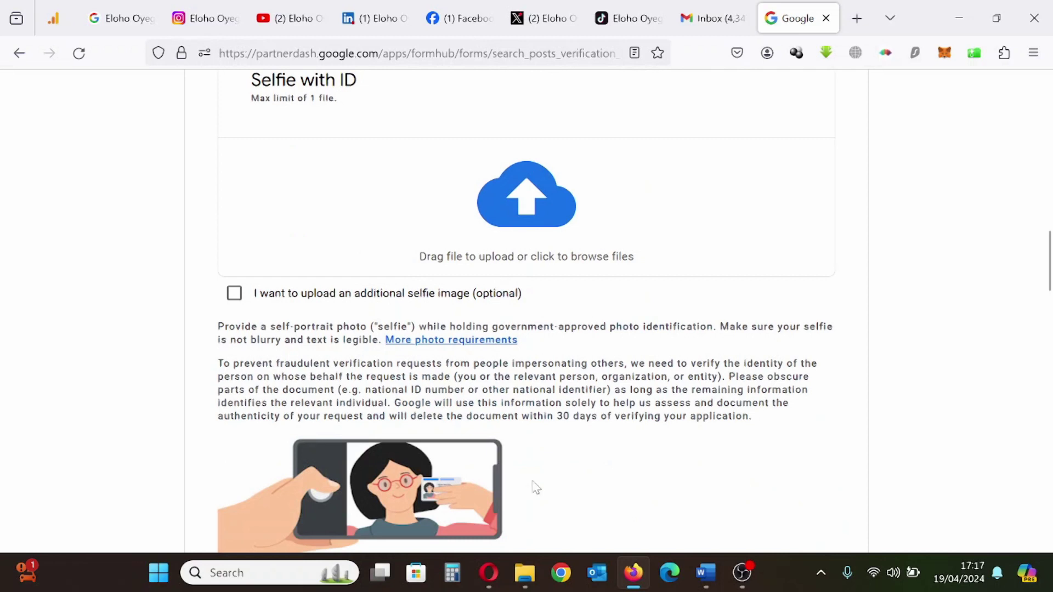
pyautogui.click(526, 573)
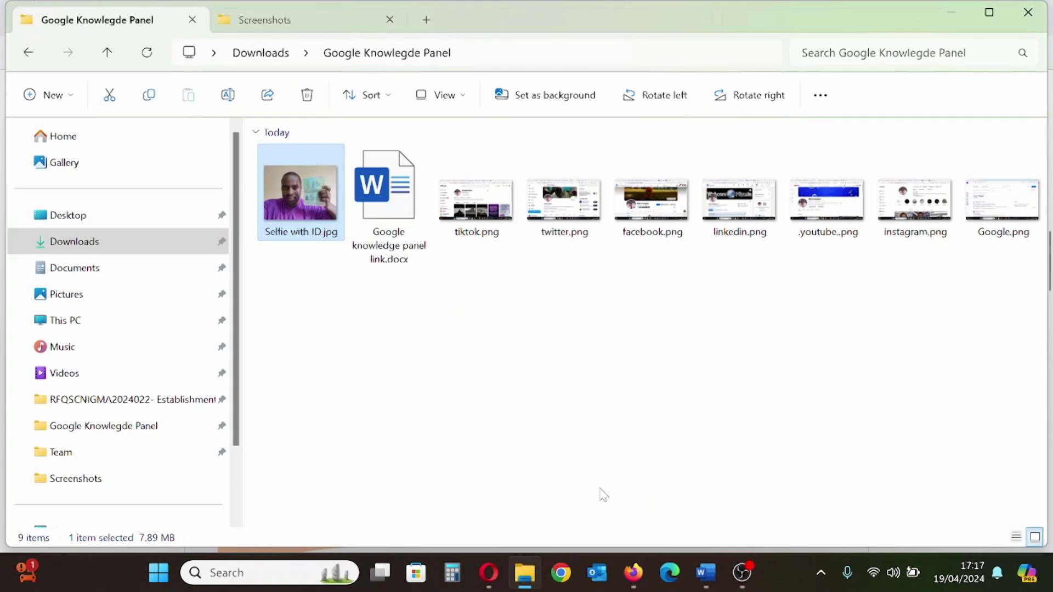
# Upload Selfie with ID.jpg from Downloads > Google Knowlegde Panel as the selfie with ID
pyautogui.click(634, 573)
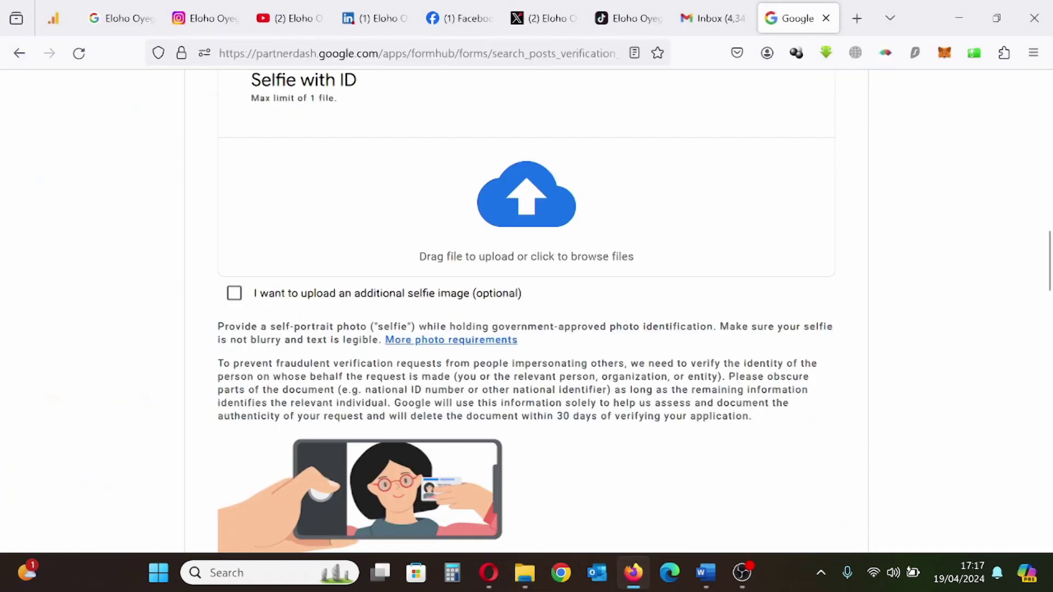
pyautogui.click(527, 209)
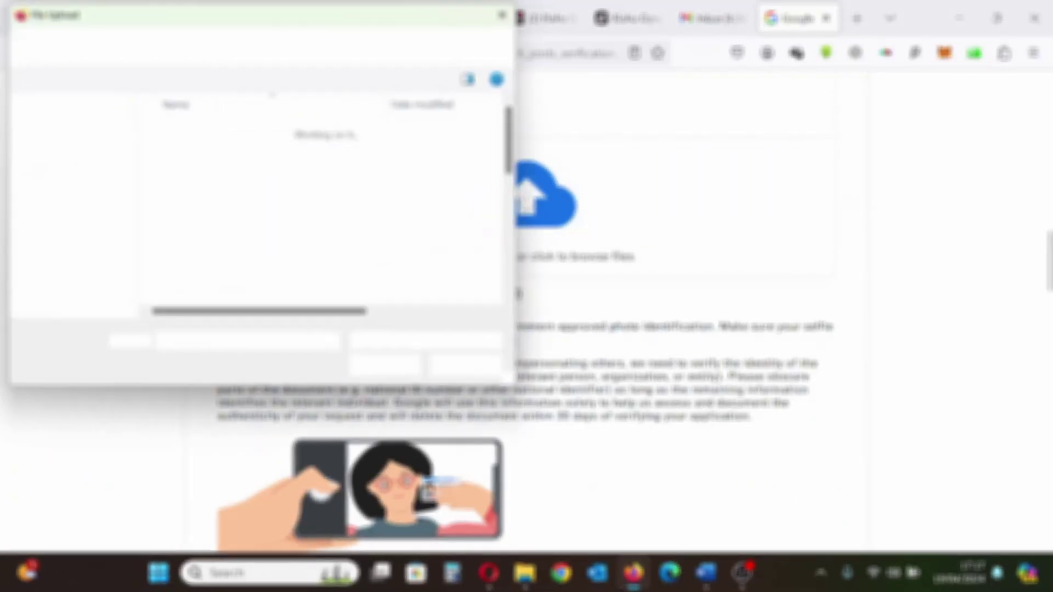
pyautogui.click(69, 217)
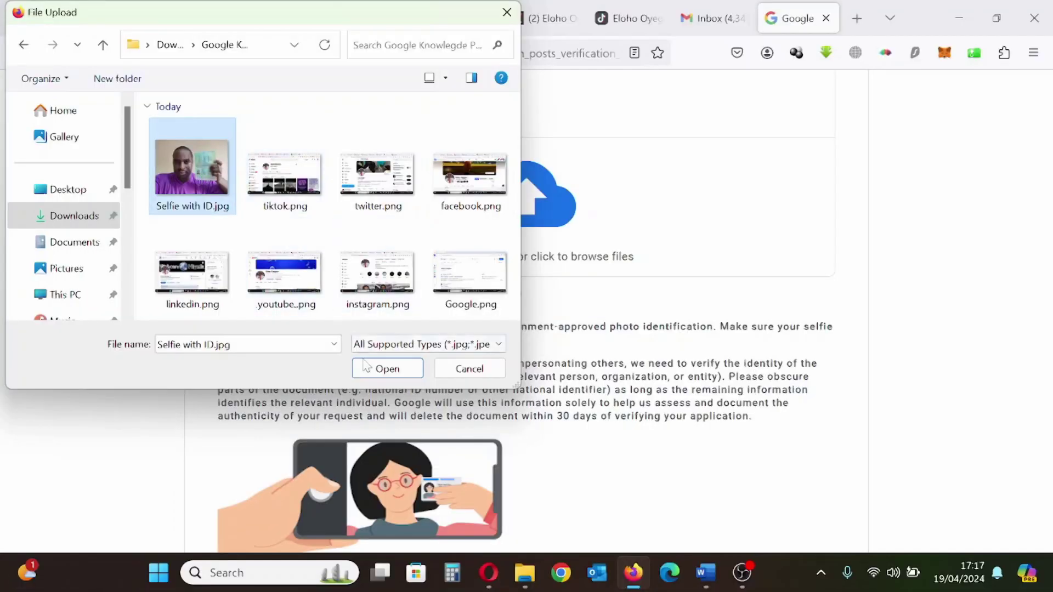
pyautogui.click(385, 370)
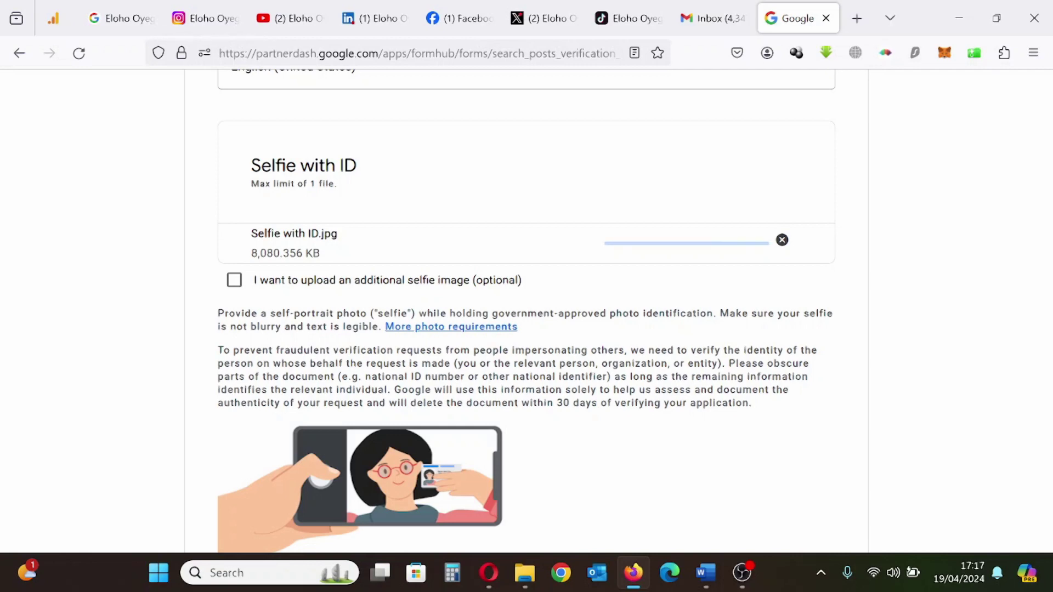
pyautogui.scroll(-3, 221, 322)
pyautogui.scroll(3, 221, 321)
pyautogui.click(525, 572)
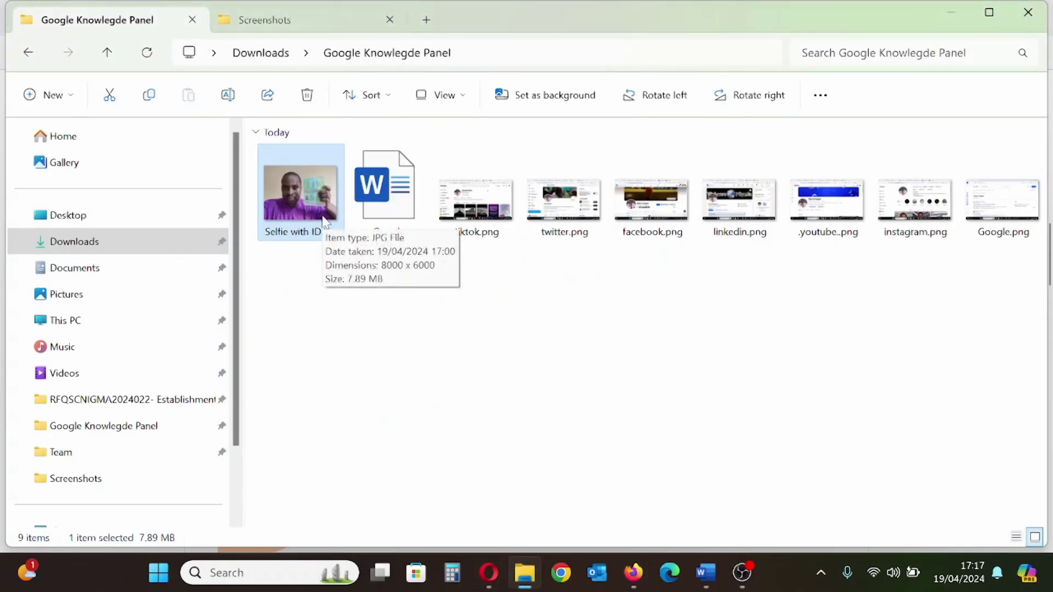
pyautogui.click(550, 501)
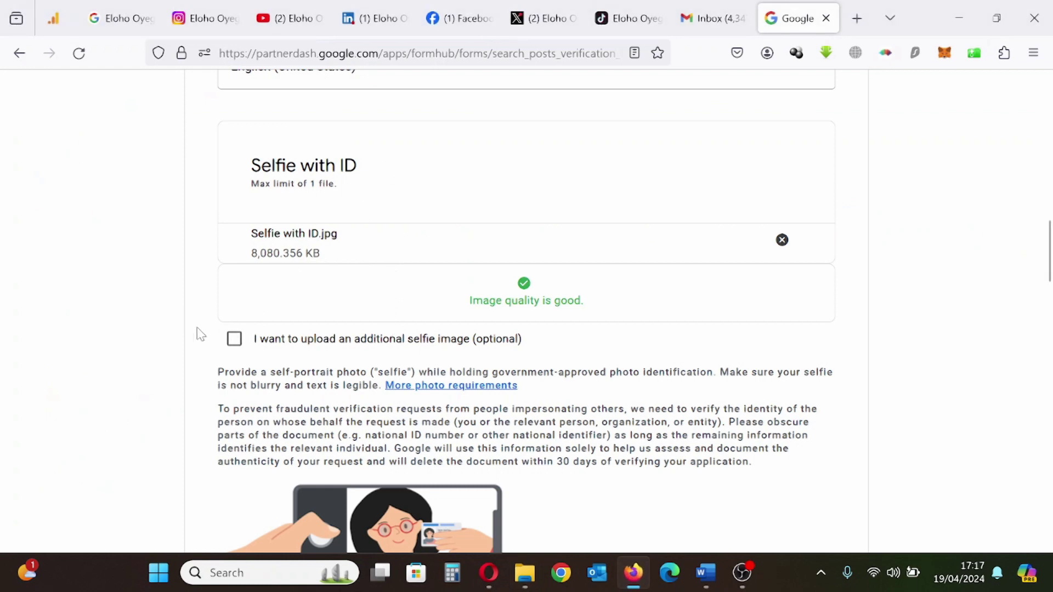
pyautogui.scroll(2, 252, 350)
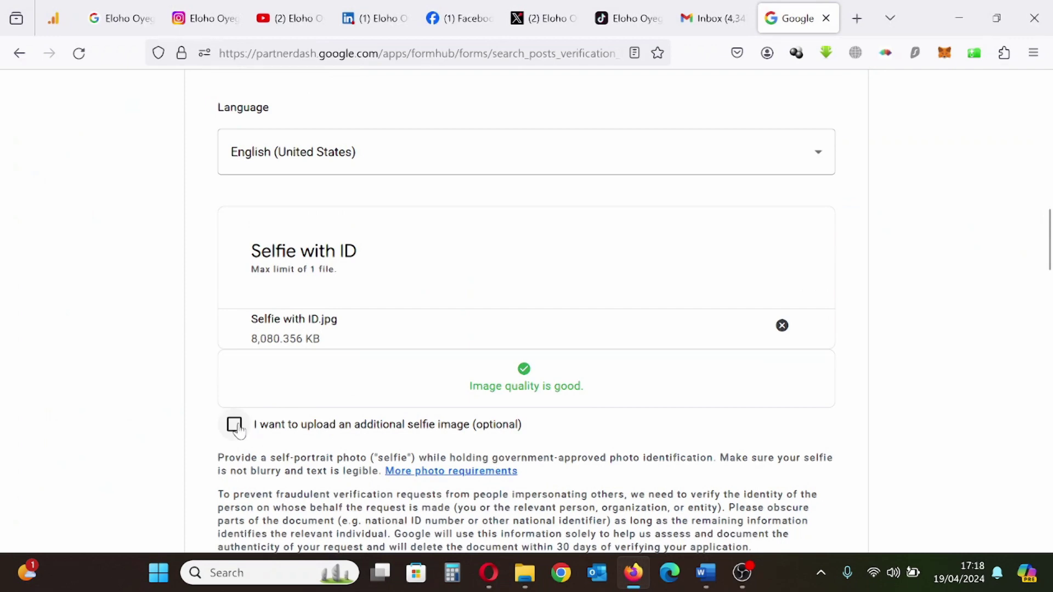
# Fill Web Profile 1's URL with the Instagram profile address
pyautogui.scroll(-6, 418, 367)
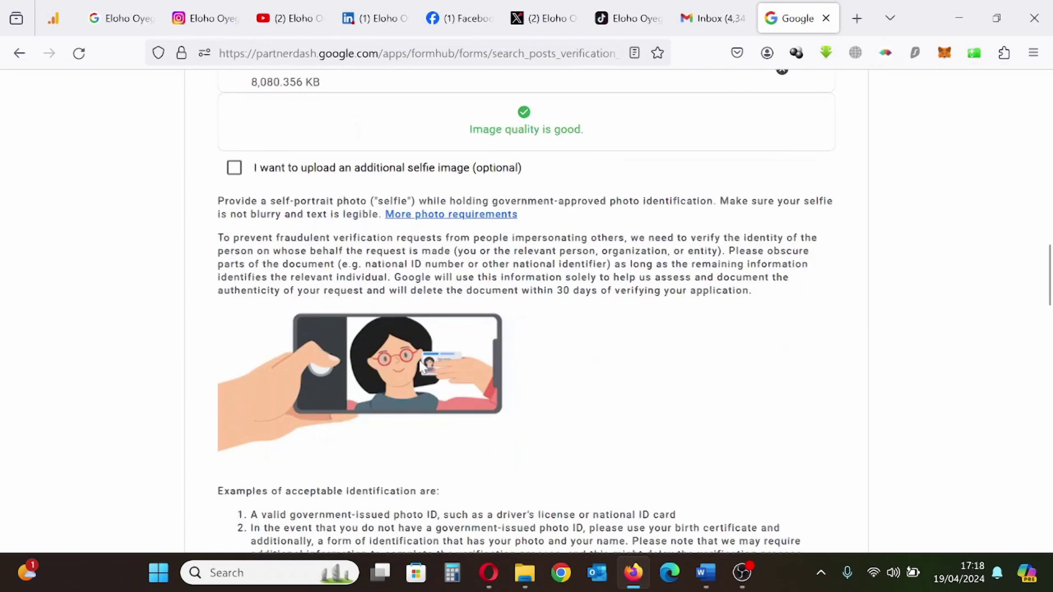
pyautogui.scroll(-4, 421, 367)
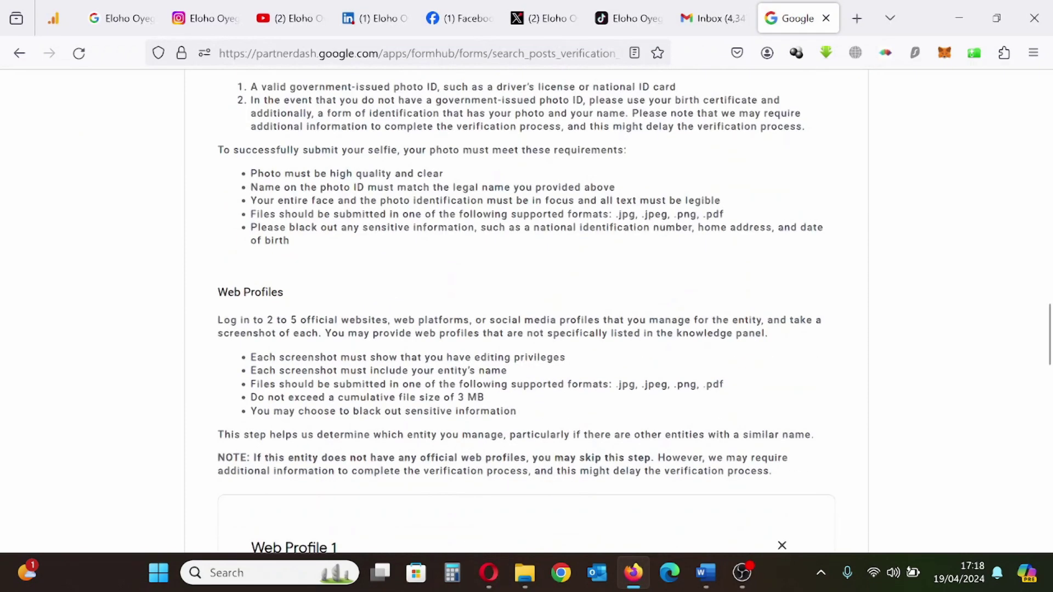
pyautogui.scroll(-3, 422, 366)
pyautogui.scroll(-8, 422, 365)
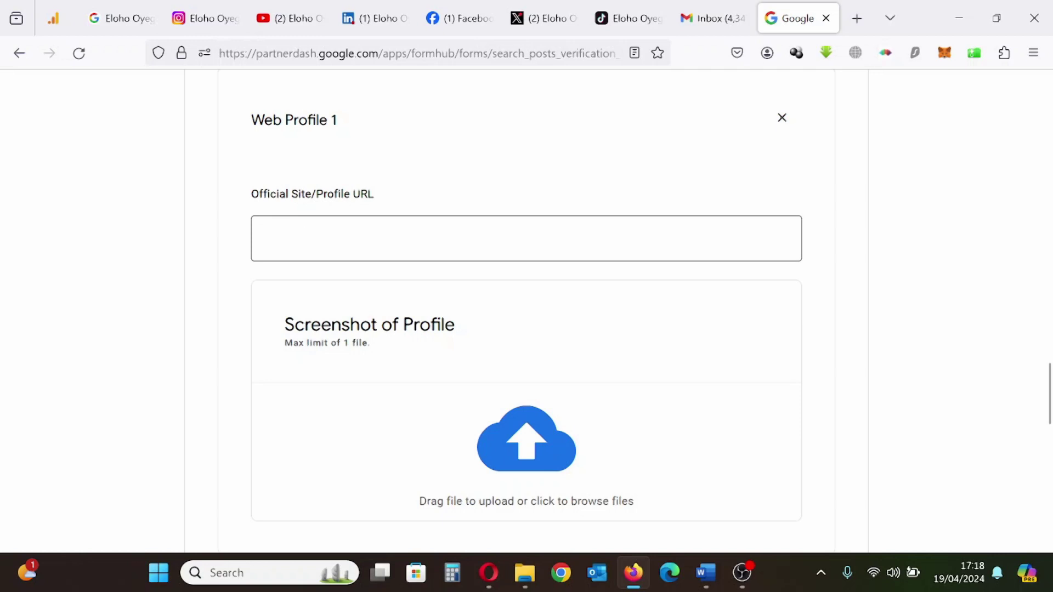
pyautogui.scroll(-8, 275, 244)
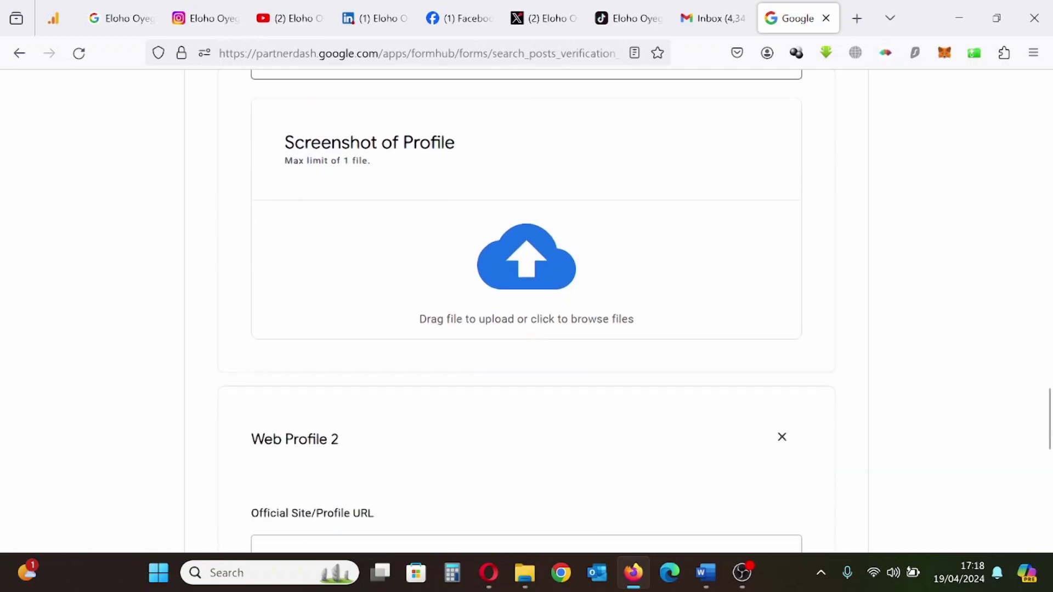
pyautogui.scroll(8, 275, 245)
pyautogui.click(296, 259)
pyautogui.click(221, 27)
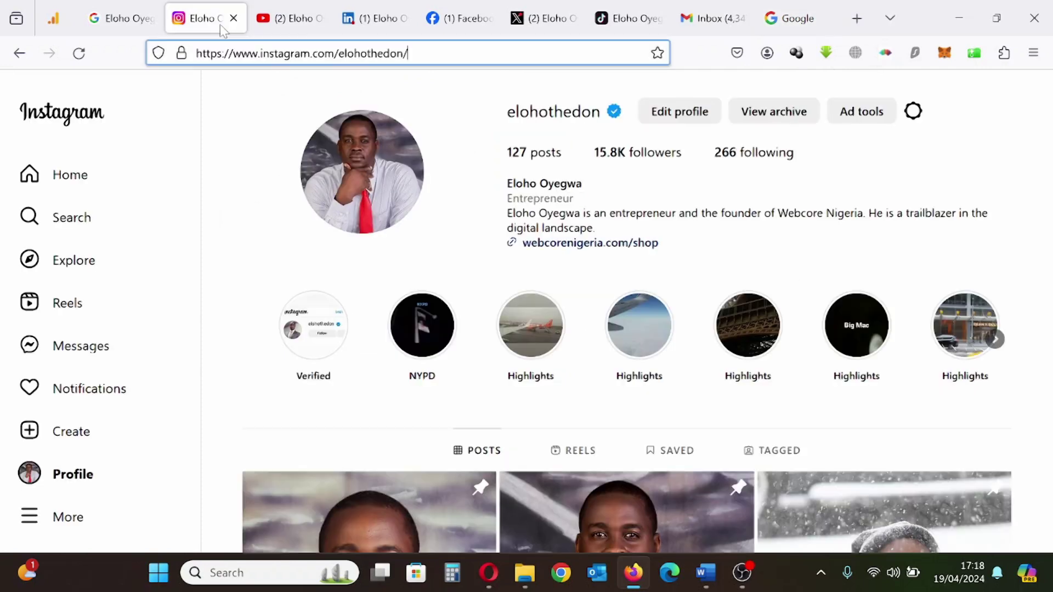
pyautogui.hotkey('ctrl', 'l')
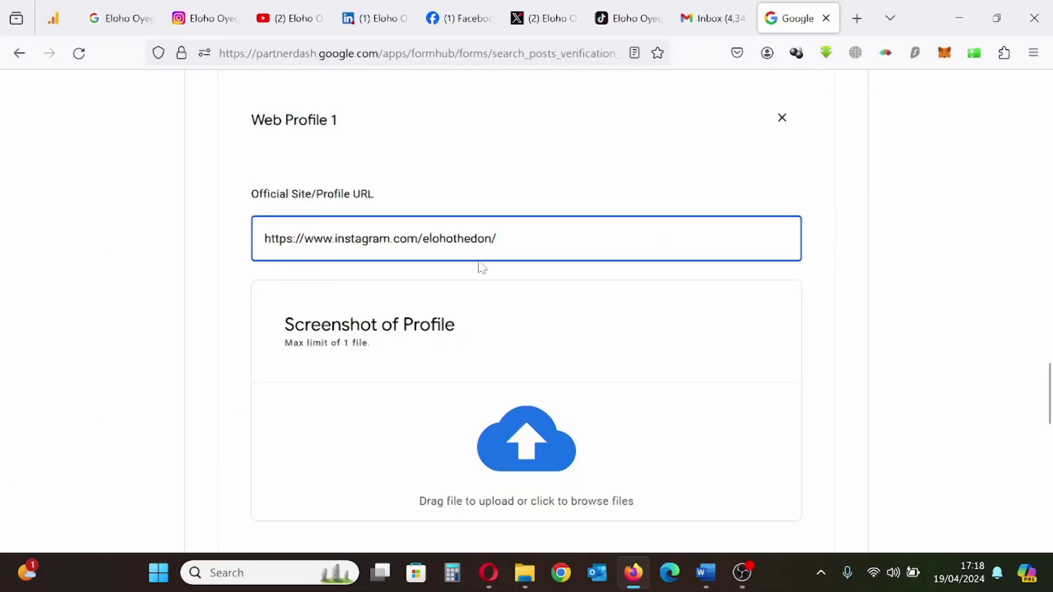
# Attach instagram.png as Web Profile 1's screenshot
pyautogui.scroll(-2, 495, 261)
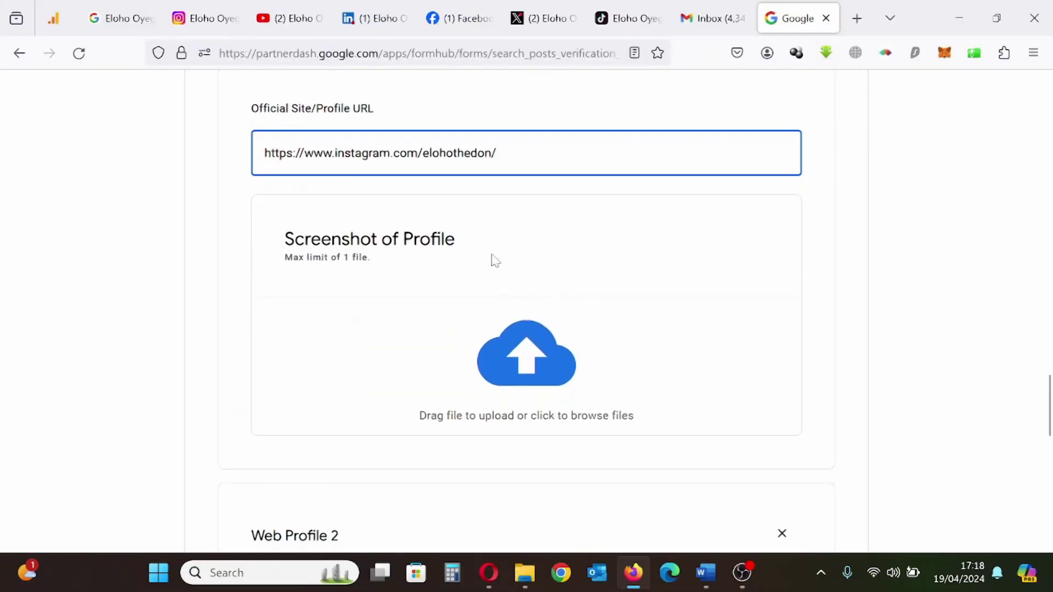
pyautogui.click(517, 366)
pyautogui.click(522, 359)
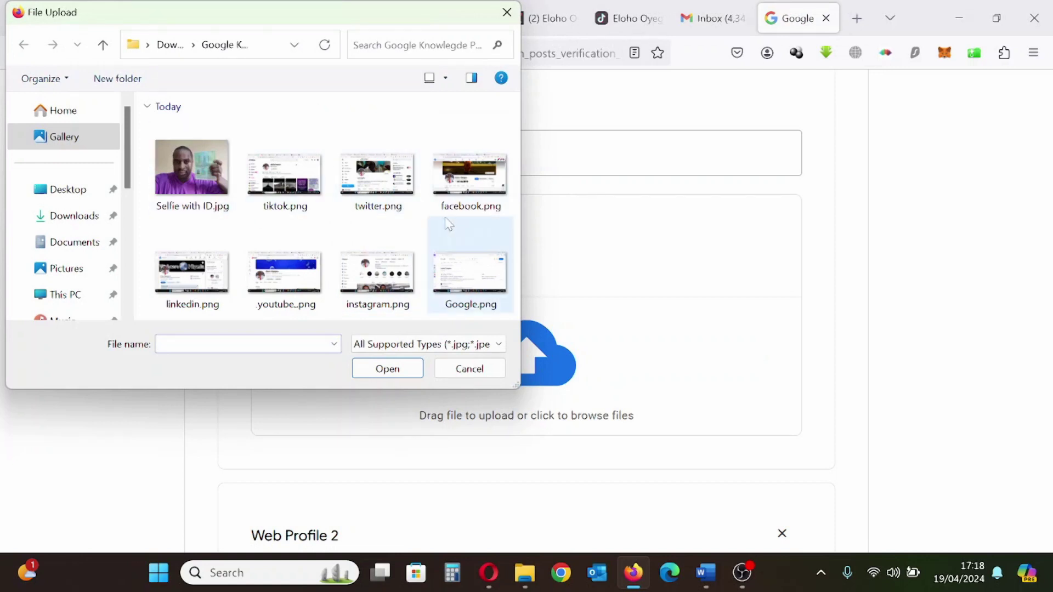
pyautogui.click(408, 282)
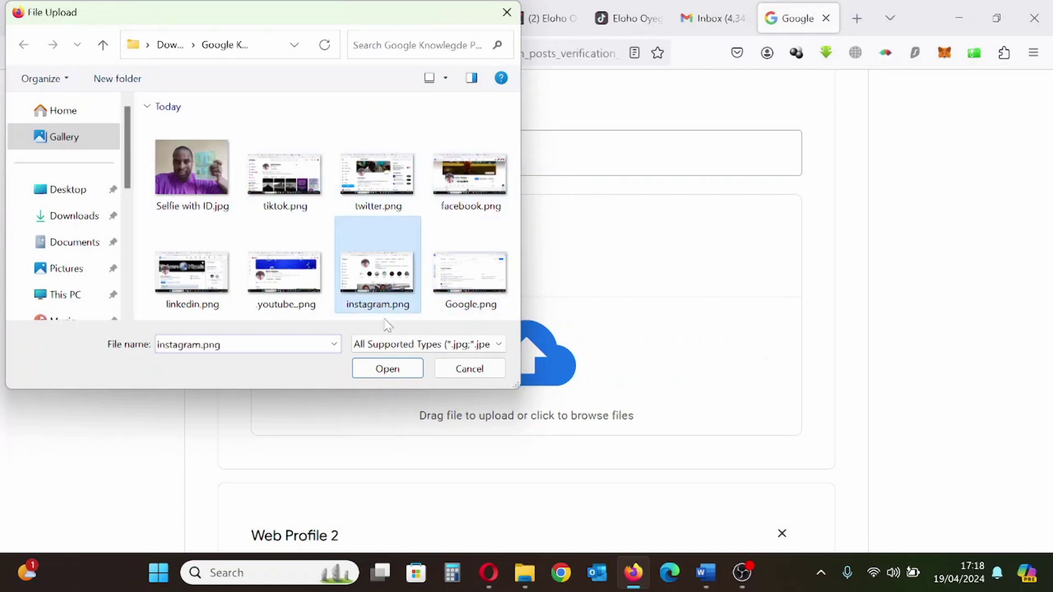
pyautogui.click(388, 369)
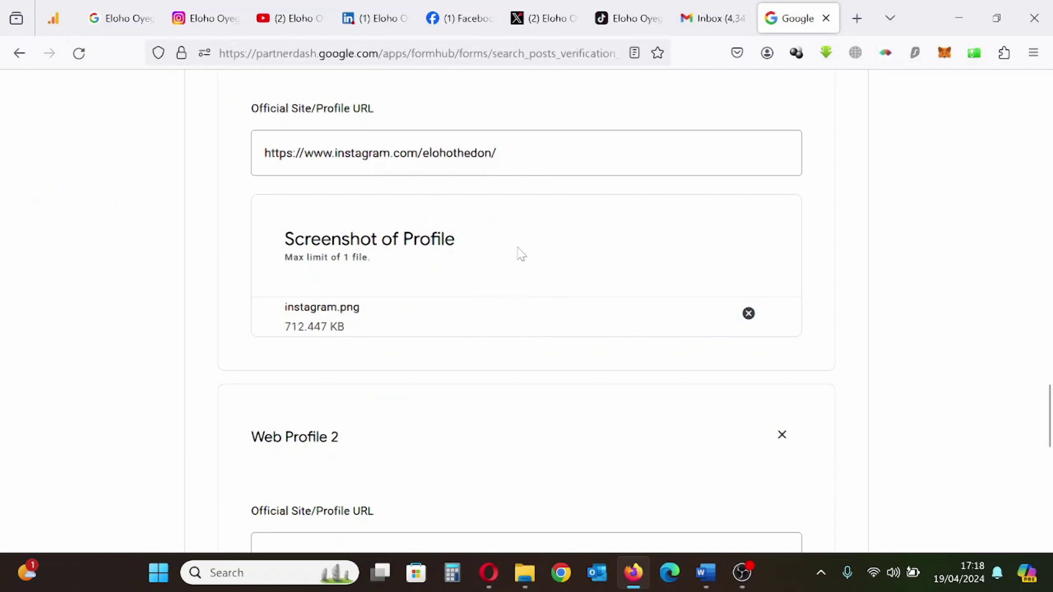
pyautogui.scroll(3, 522, 250)
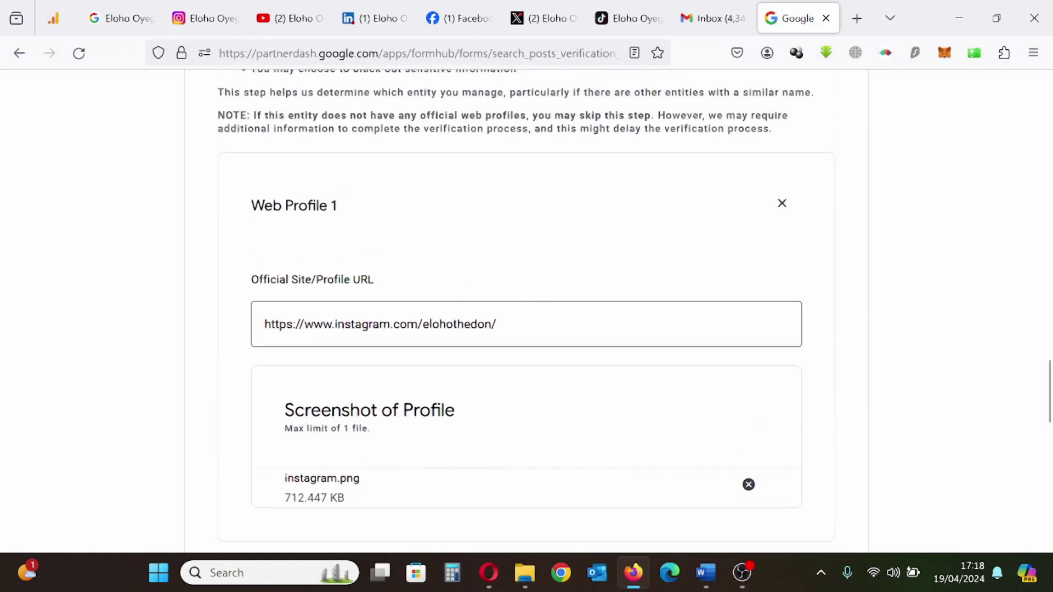
pyautogui.scroll(-8, 499, 327)
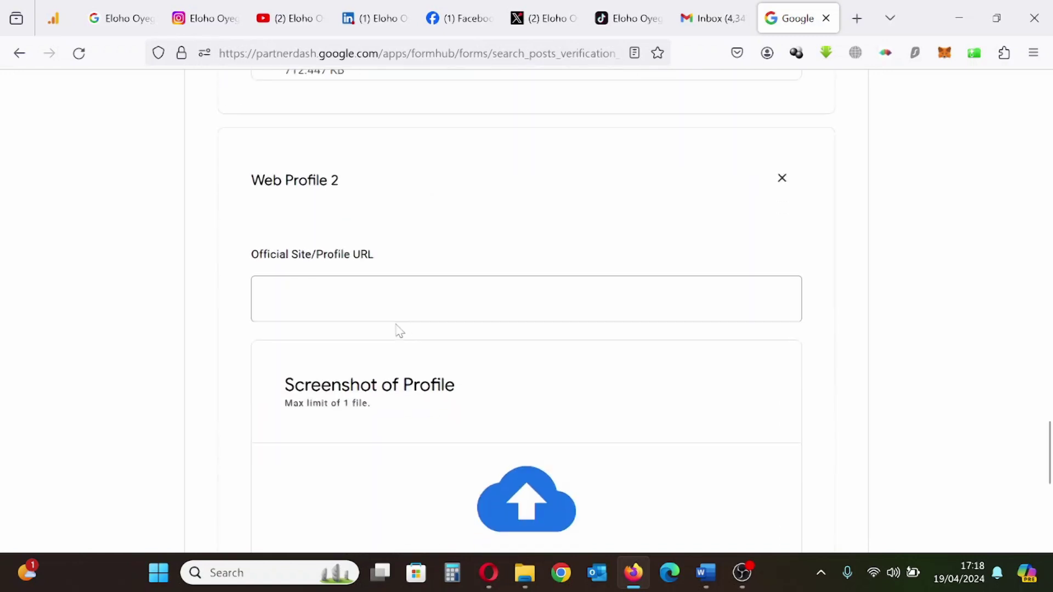
# Fill Web Profile 2 with the LinkedIn profile URL and attach linkedin.png
pyautogui.click(396, 315)
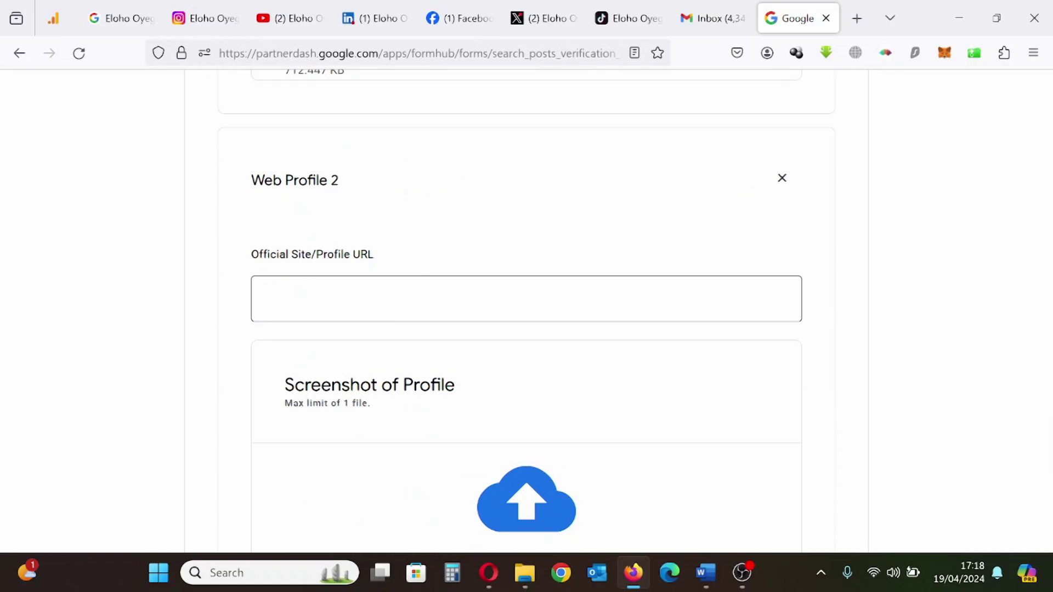
pyautogui.click(384, 18)
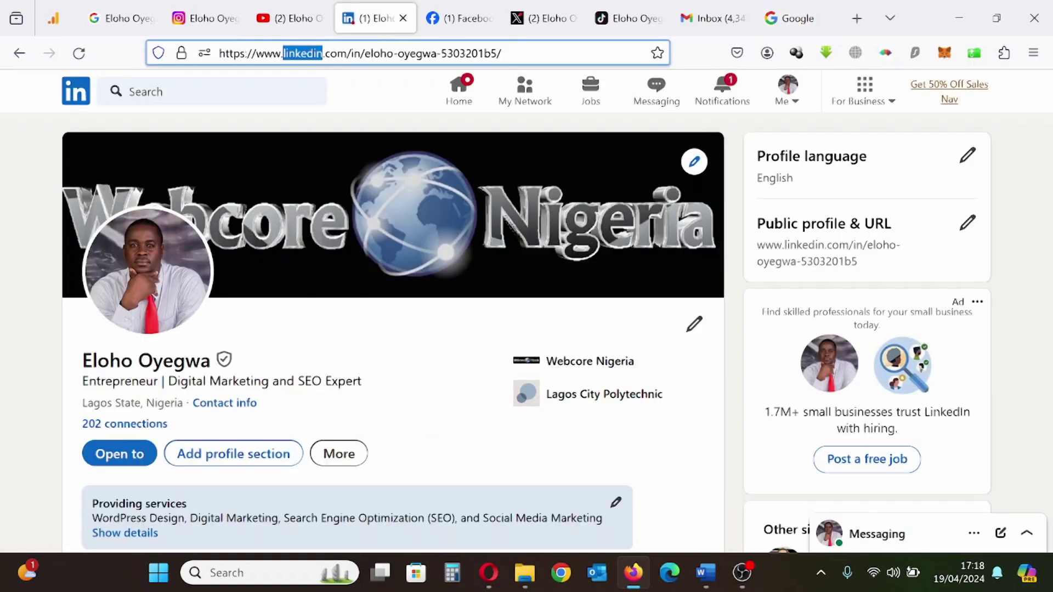
pyautogui.doubleClick(304, 53)
pyautogui.hotkey('ctrl', 'a')
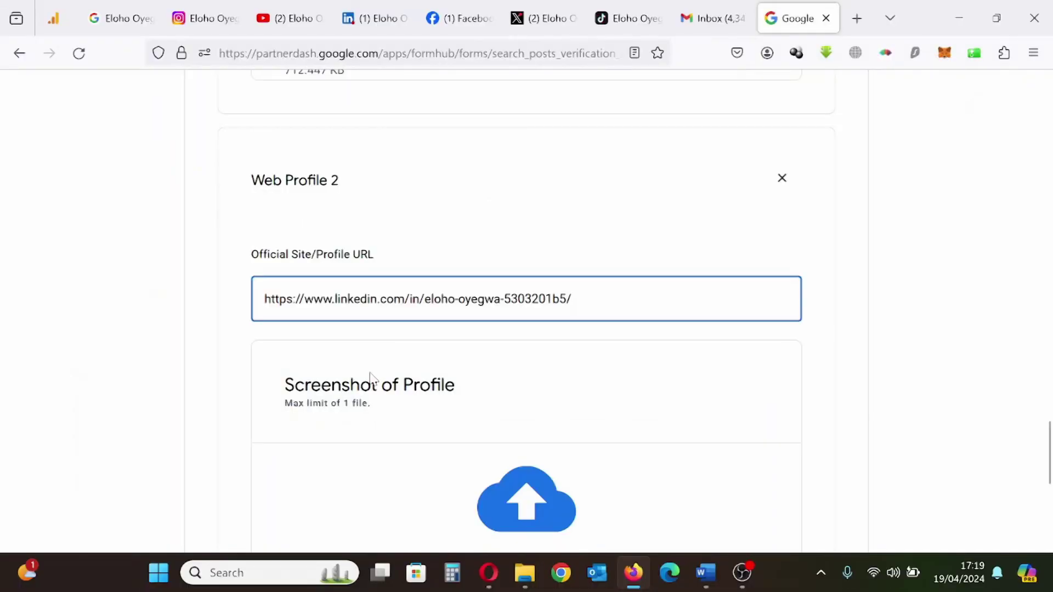
pyautogui.scroll(-3, 370, 379)
pyautogui.click(550, 354)
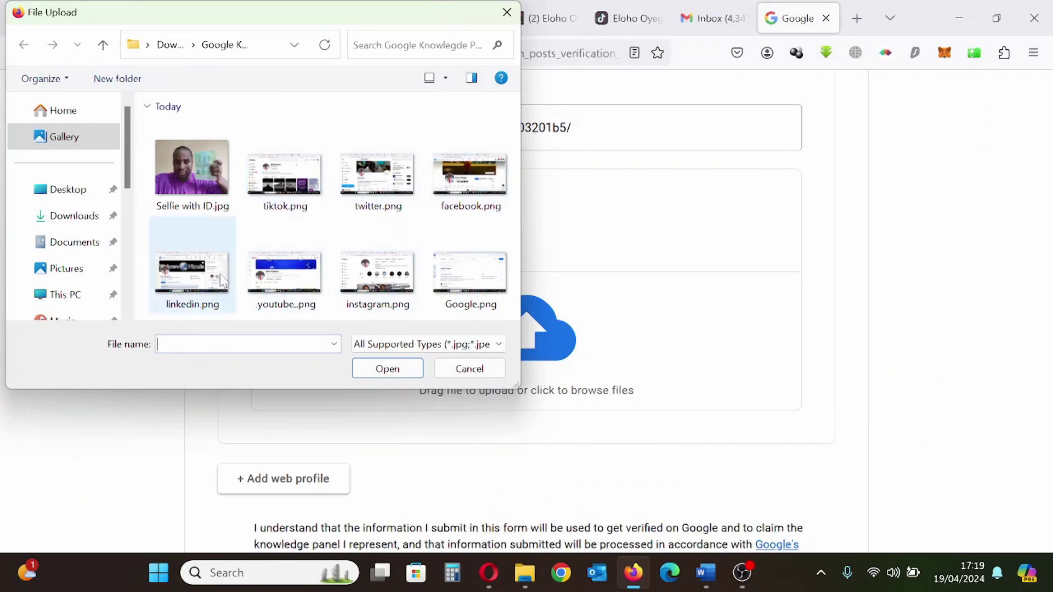
pyautogui.click(208, 289)
pyautogui.click(387, 368)
# Add a third web profile and copy the YouTube channel address for its URL field
pyautogui.scroll(5, 473, 280)
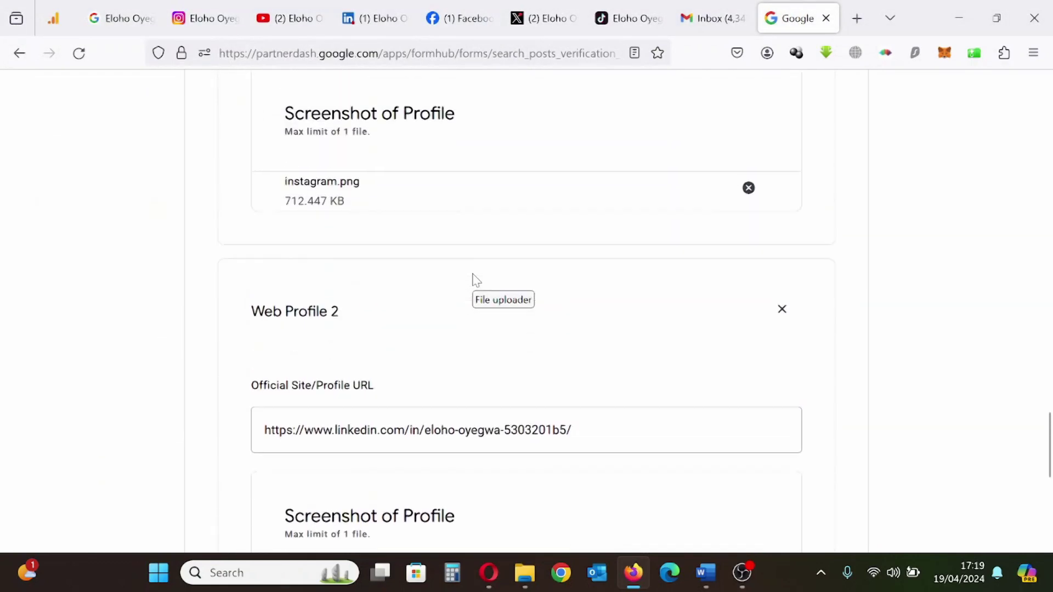
pyautogui.scroll(-5, 473, 279)
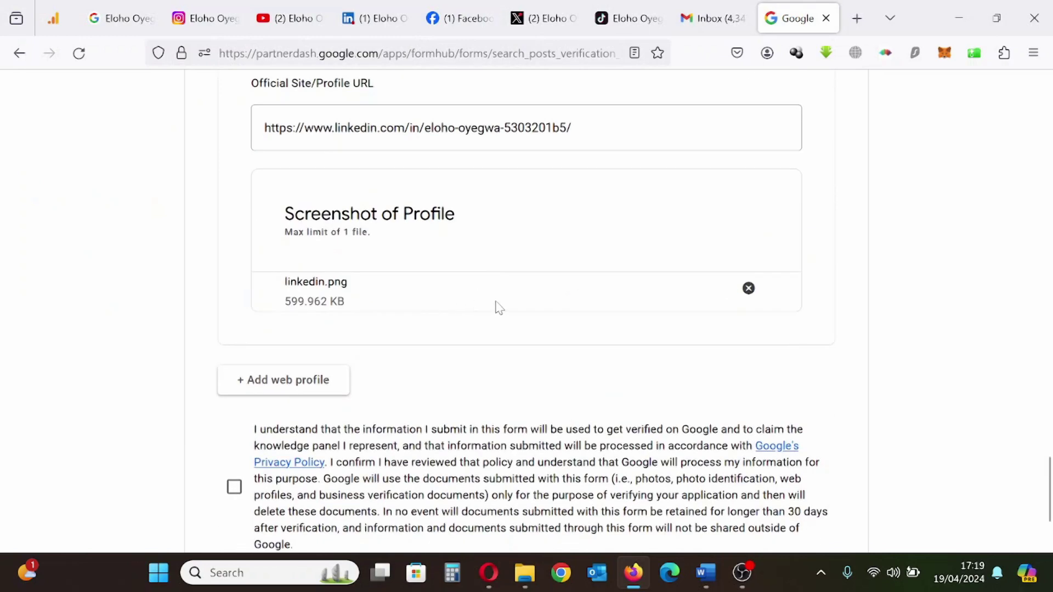
pyautogui.click(275, 370)
pyautogui.scroll(-5, 379, 324)
pyautogui.click(374, 288)
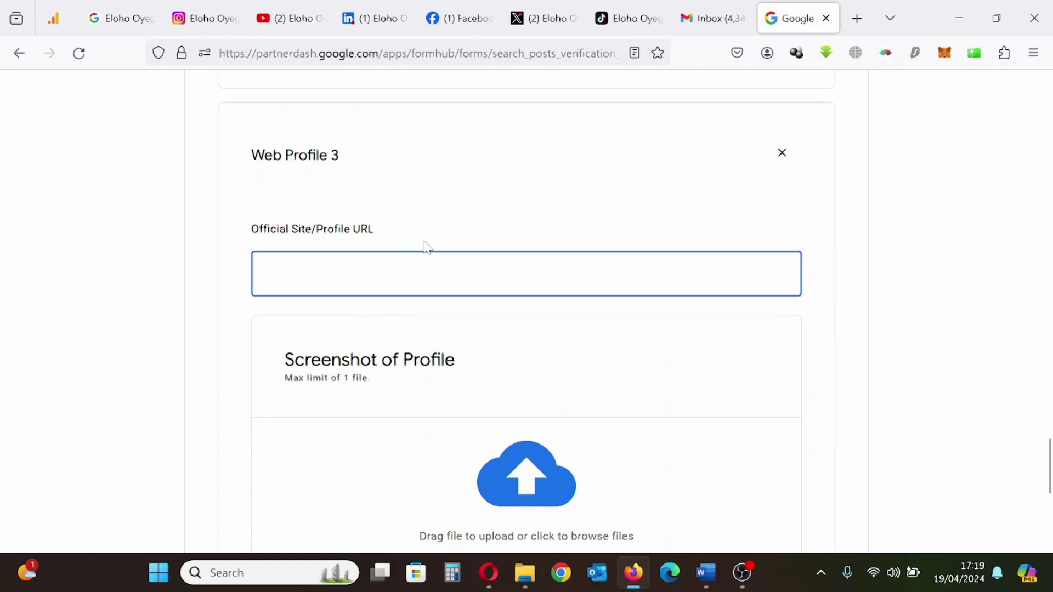
pyautogui.click(285, 18)
pyautogui.hotkey('ctrl', 'a')
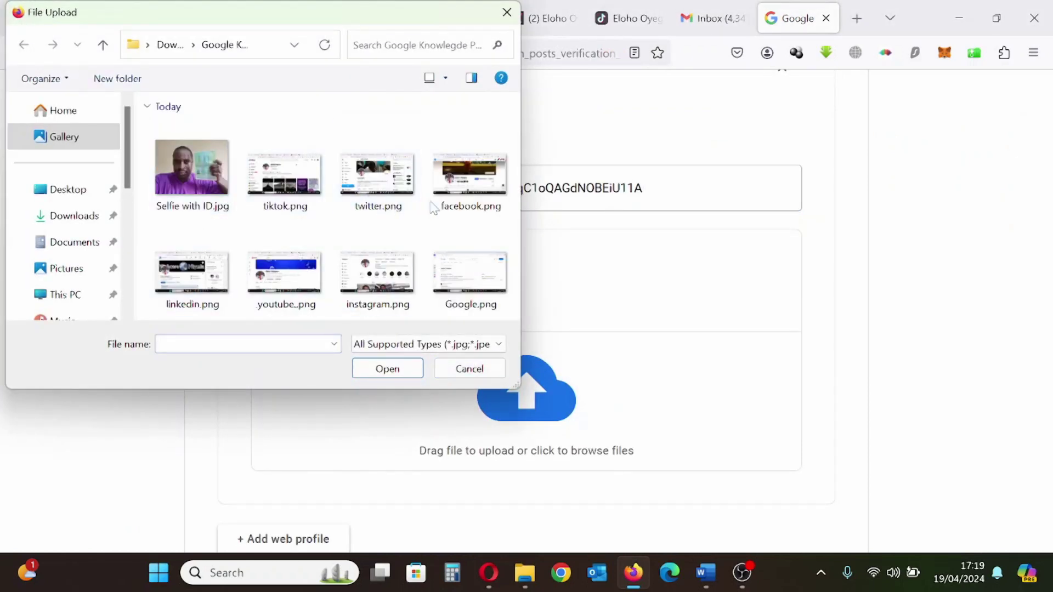
# Attach youtube..png (924.251 KB) to Web Profile 3 alongside the YouTube channel URL
pyautogui.click(291, 288)
pyautogui.click(374, 376)
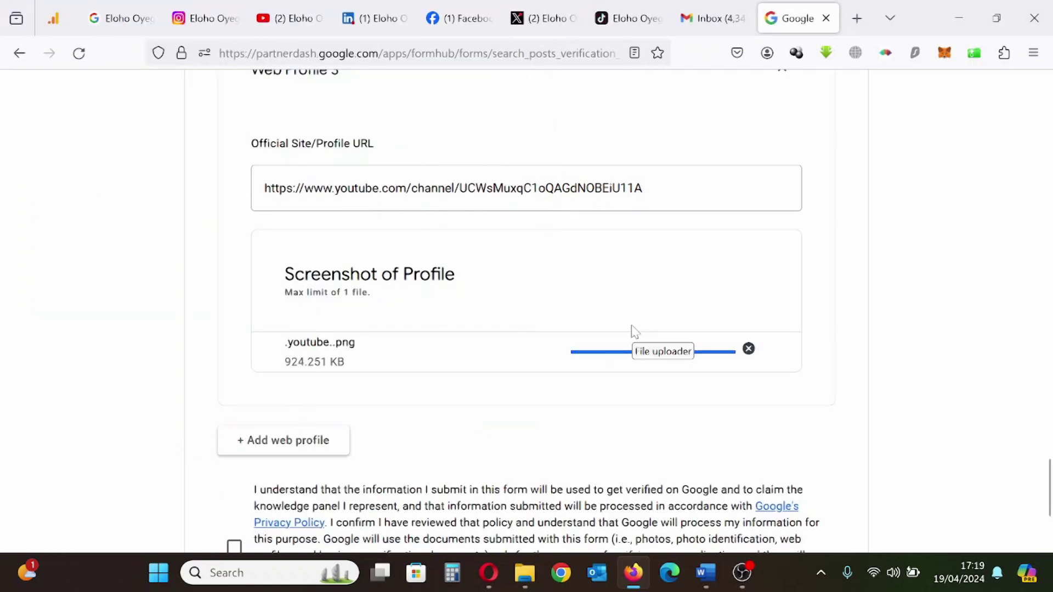
pyautogui.scroll(8, 568, 367)
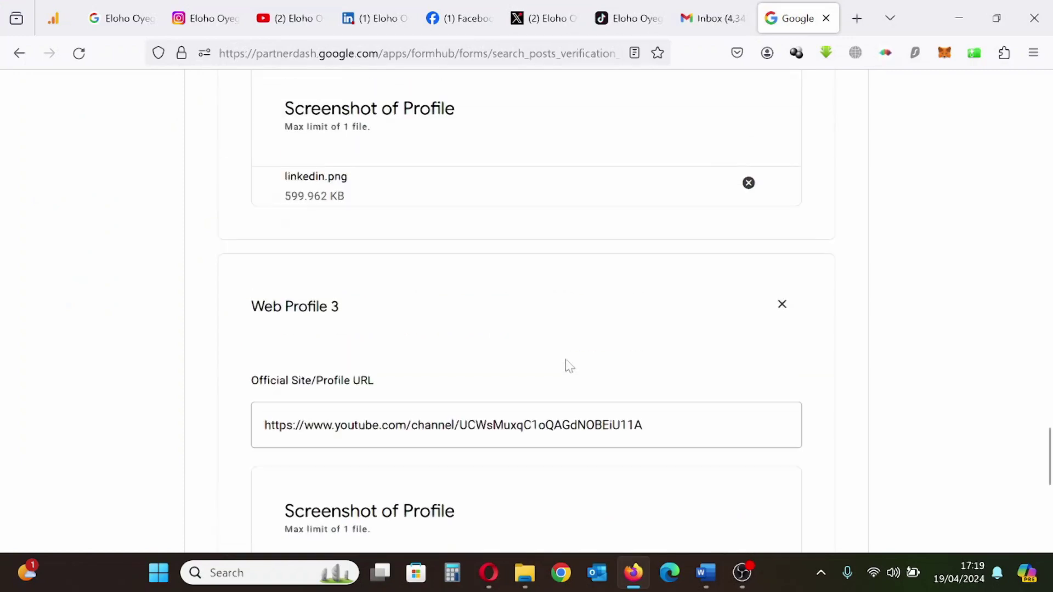
pyautogui.scroll(-10, 569, 367)
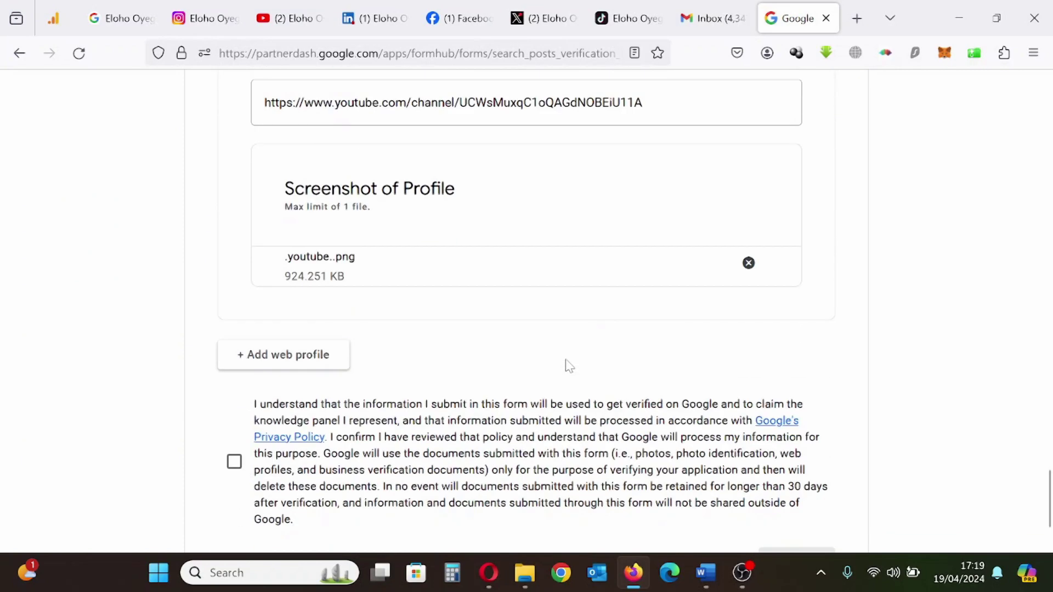
# Add Web Profile 4 and fill its URL with the X profile address
pyautogui.click(264, 345)
pyautogui.scroll(-2, 417, 379)
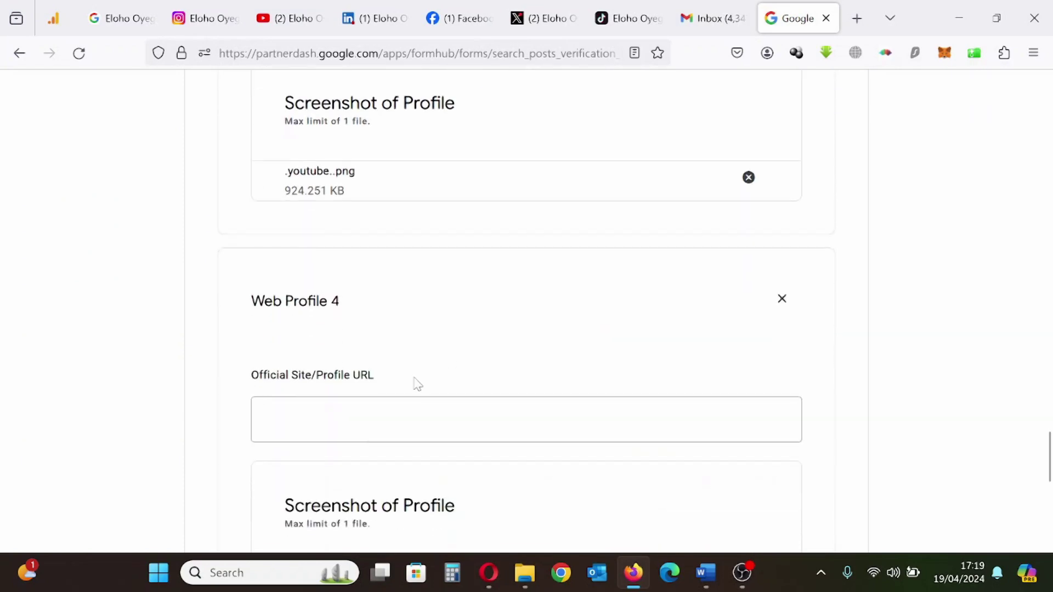
pyautogui.scroll(-2, 427, 388)
pyautogui.click(427, 354)
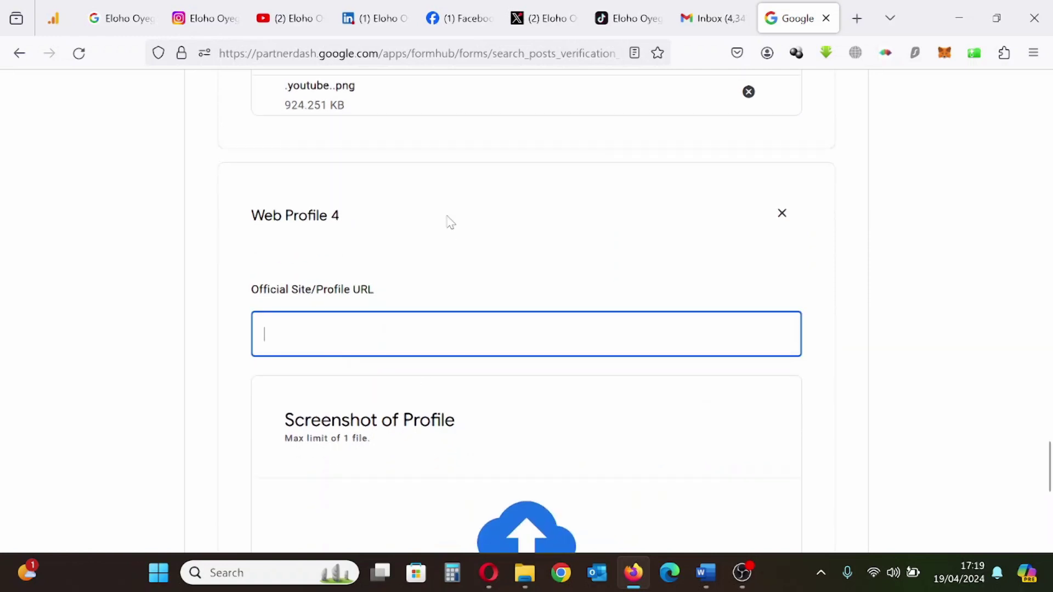
pyautogui.click(541, 21)
pyautogui.hotkey('ctrl', 'l')
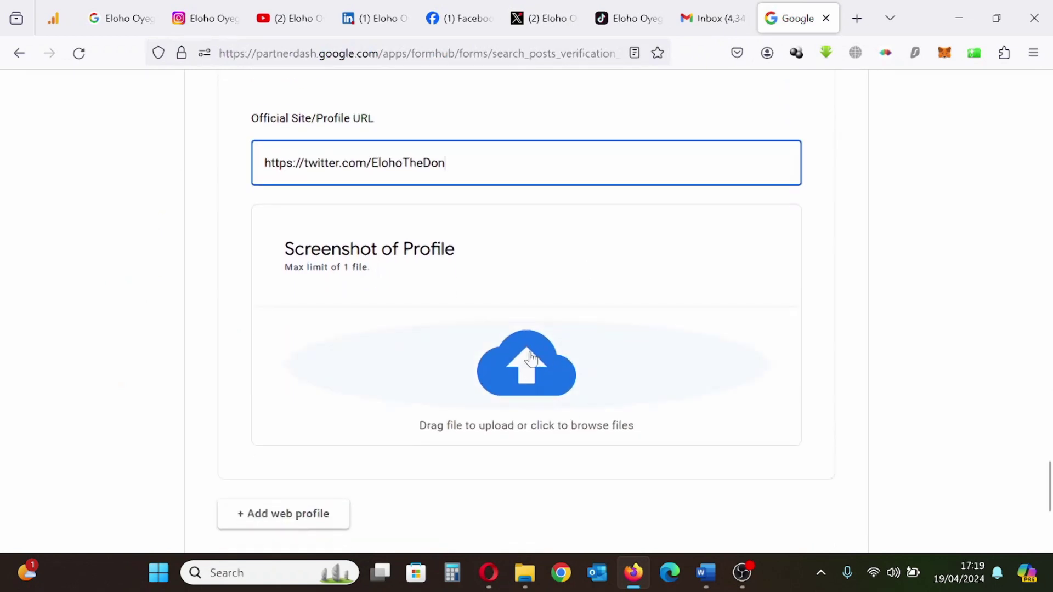
# Attach twitter.png as Web Profile 4's screenshot
pyautogui.click(531, 359)
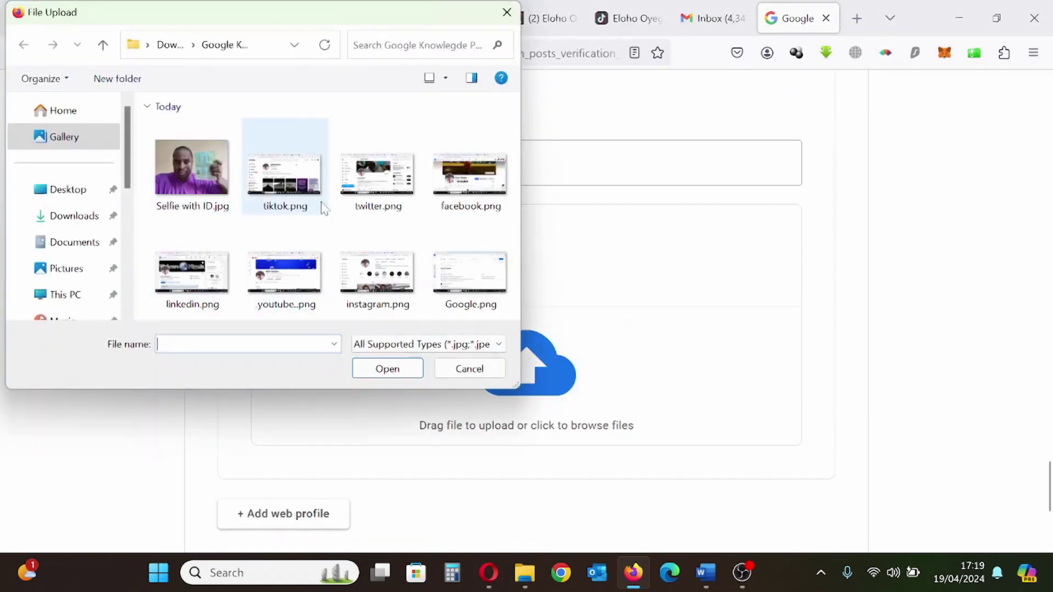
pyautogui.click(380, 189)
pyautogui.click(383, 375)
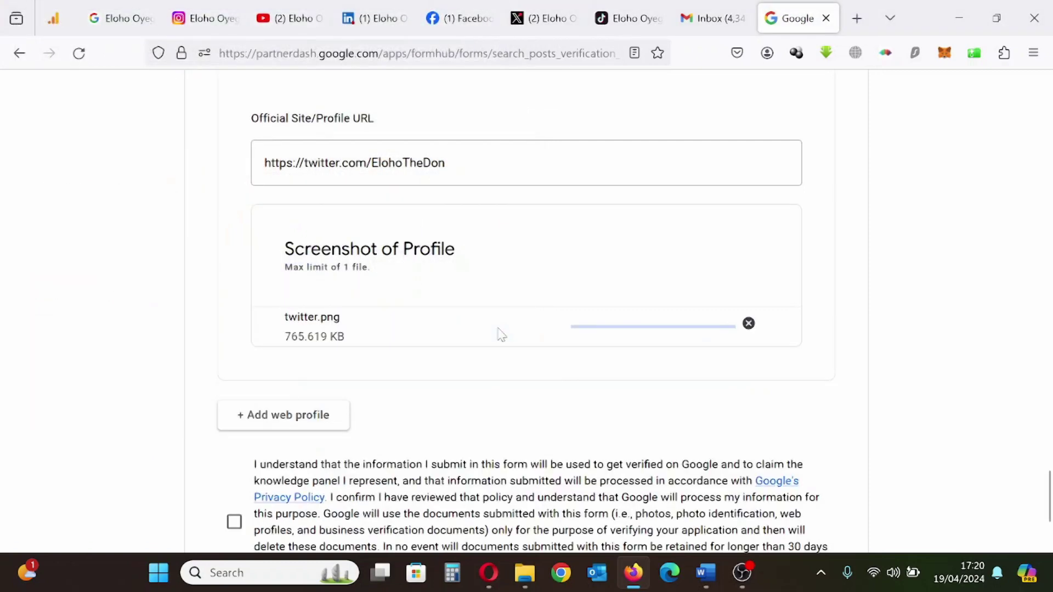
pyautogui.scroll(2, 397, 273)
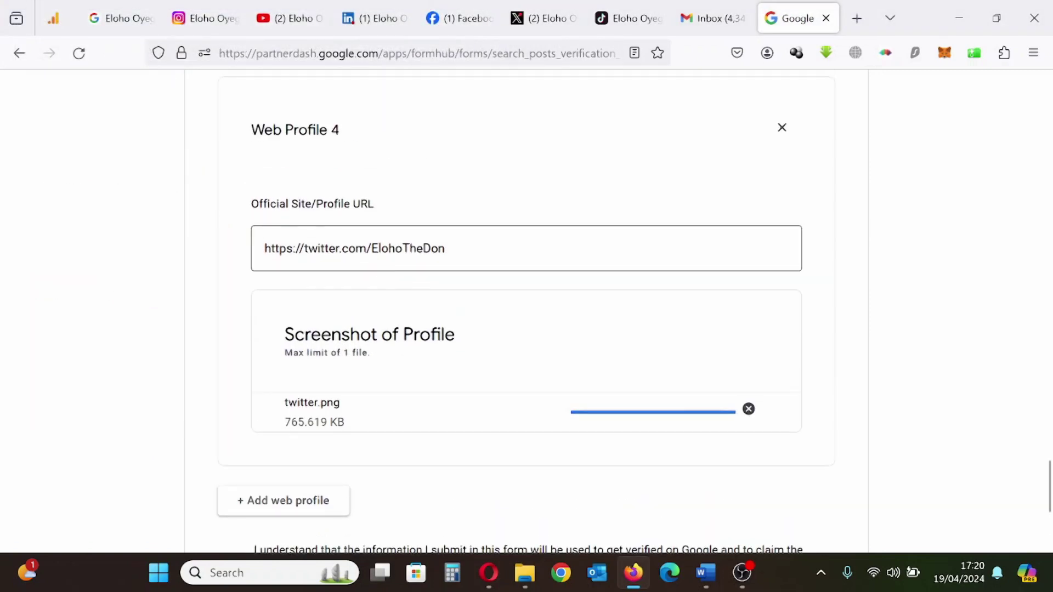
pyautogui.scroll(10, 417, 329)
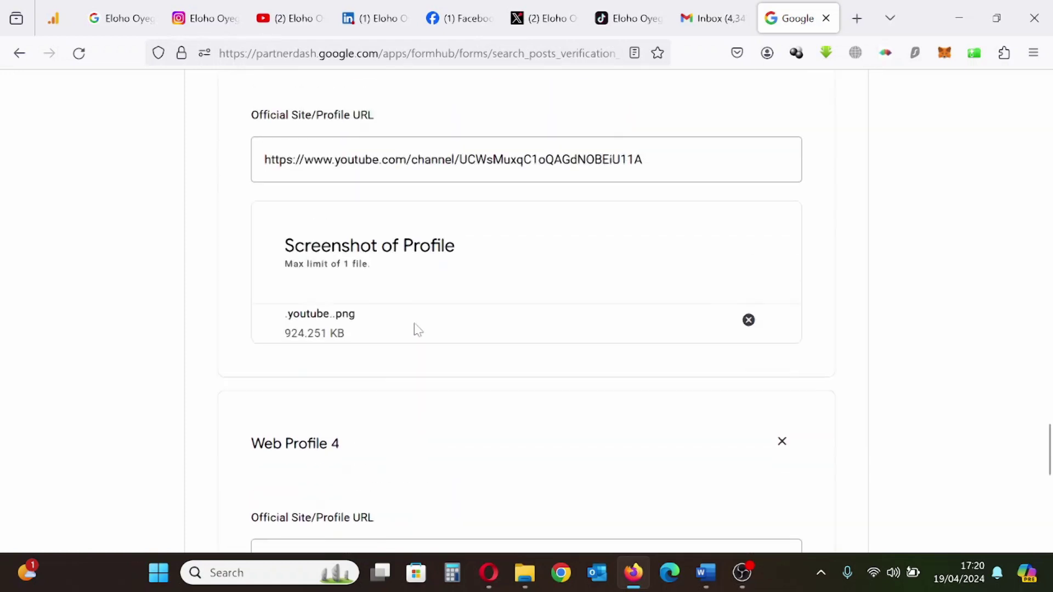
pyautogui.scroll(2, 418, 330)
pyautogui.scroll(-20, 415, 329)
# Add Web Profile 5 with the Facebook profile URL and facebook.png (978.504 KB)
pyautogui.click(322, 254)
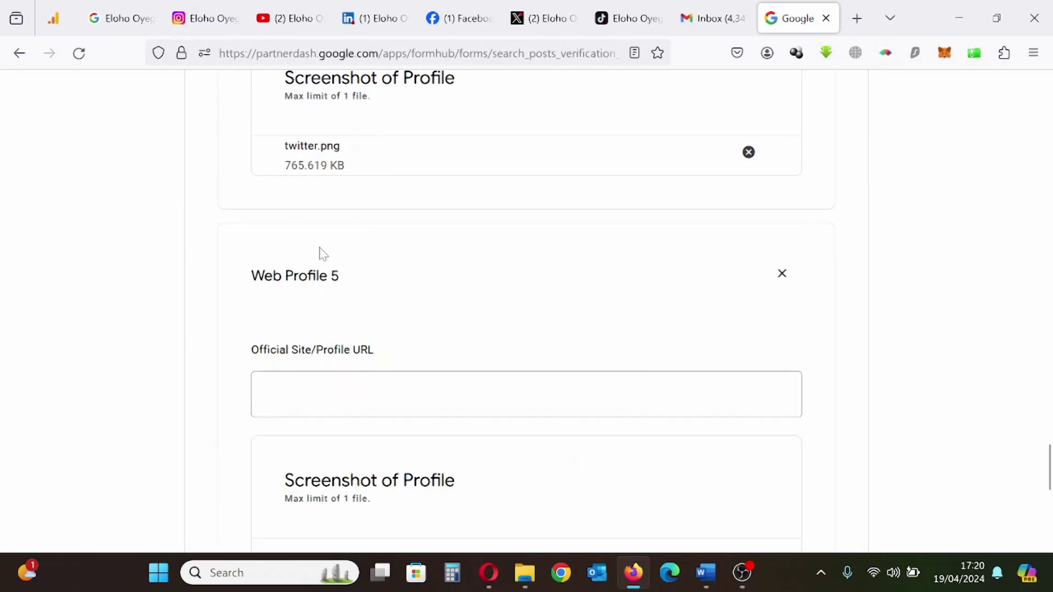
pyautogui.click(347, 374)
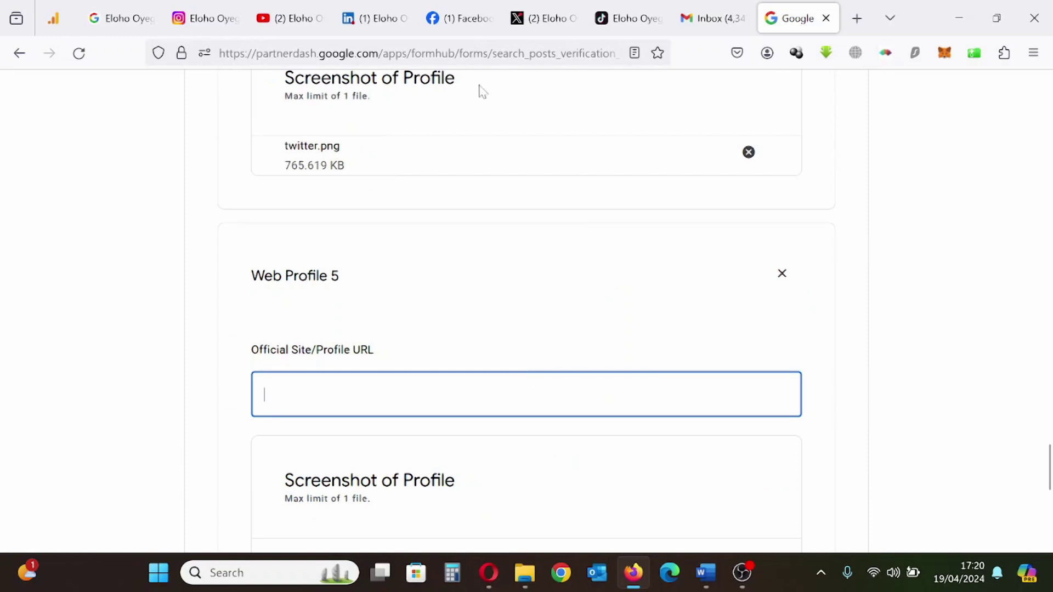
pyautogui.click(450, 18)
pyautogui.hotkey('ctrl', 'l')
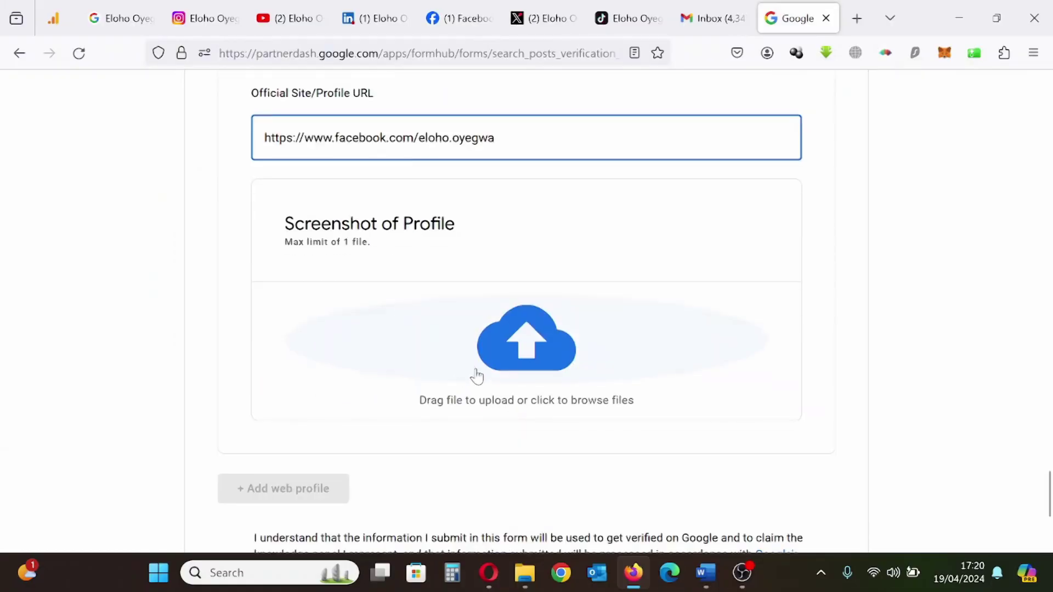
pyautogui.click(508, 347)
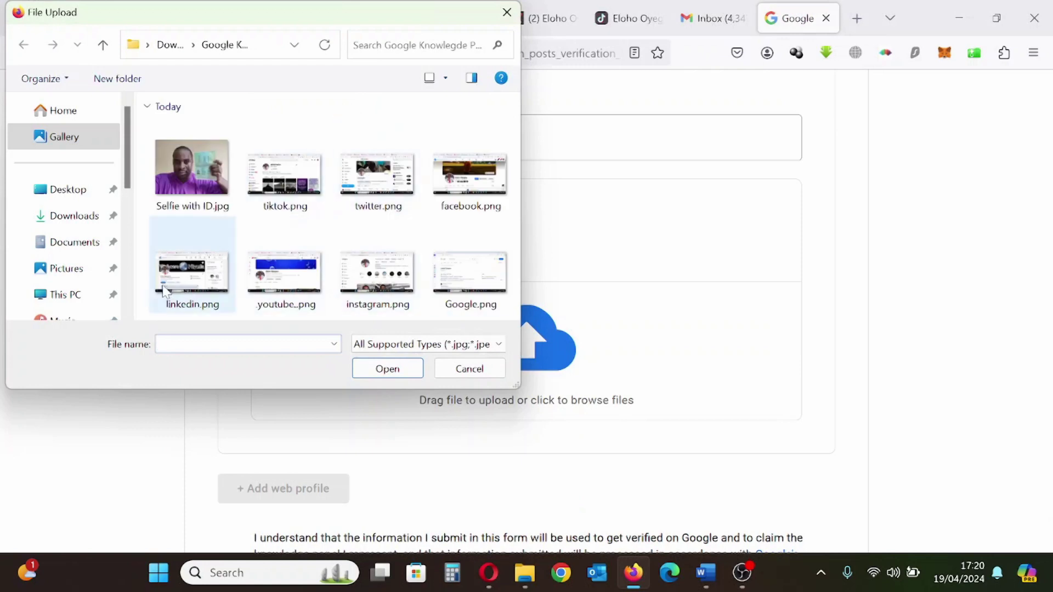
pyautogui.click(470, 175)
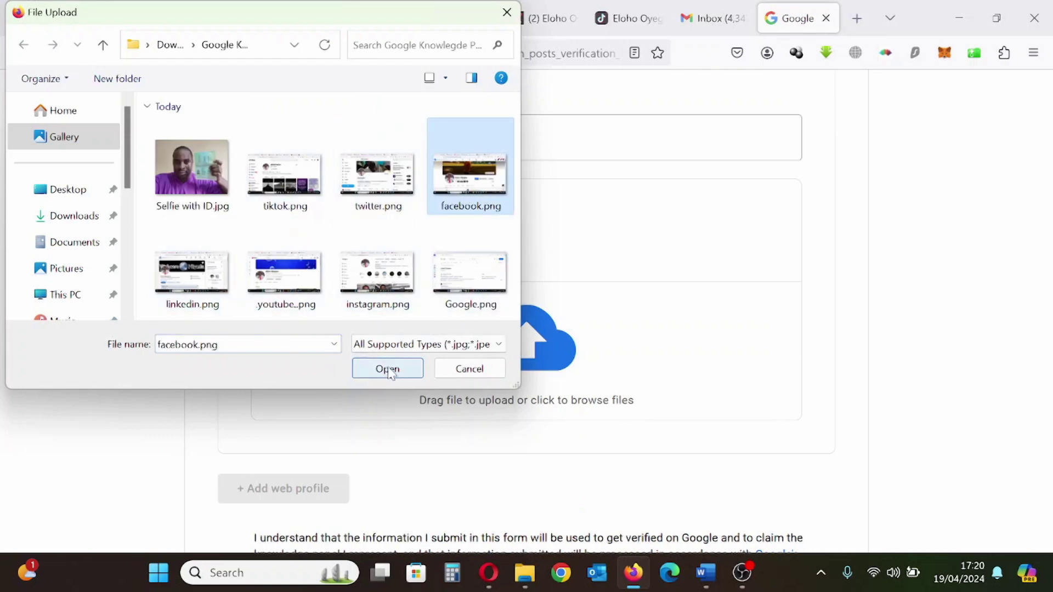
pyautogui.click(388, 370)
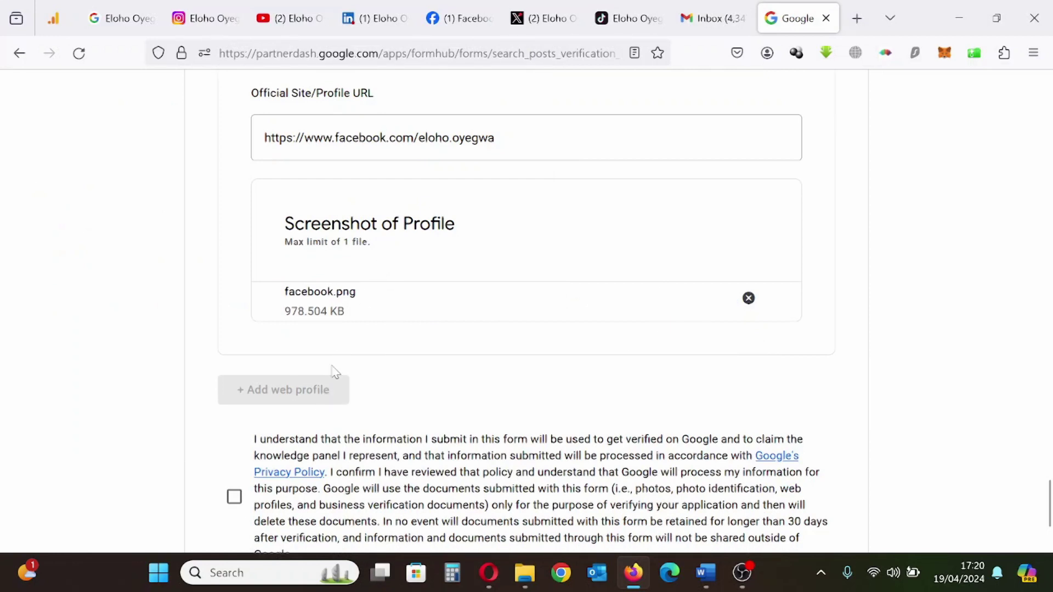
# Tick the checkbox agreeing to how the submitted data is used
pyautogui.scroll(5, 344, 378)
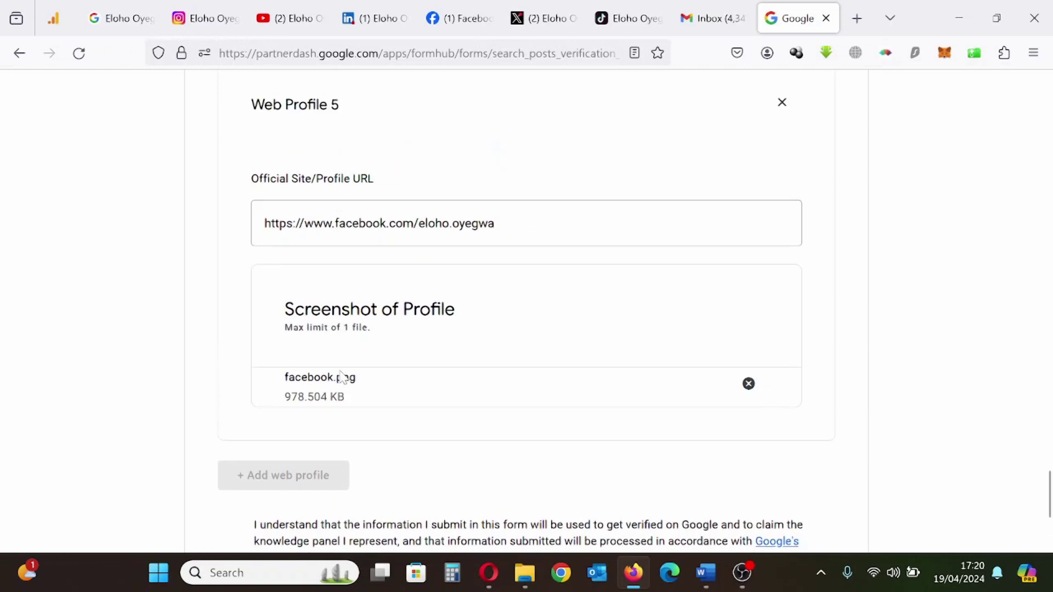
pyautogui.scroll(8, 344, 378)
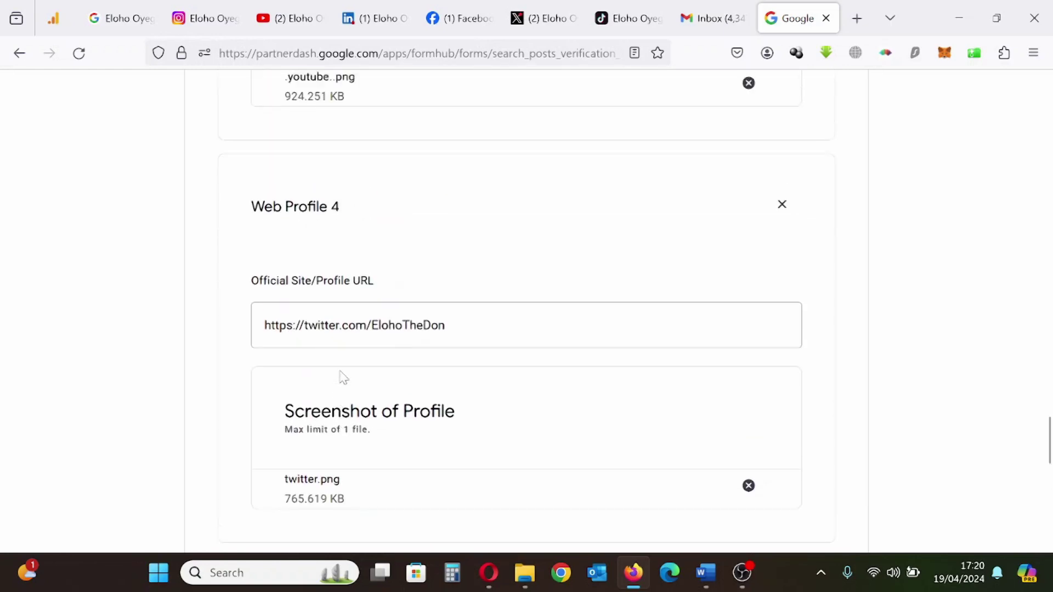
pyautogui.scroll(8, 344, 378)
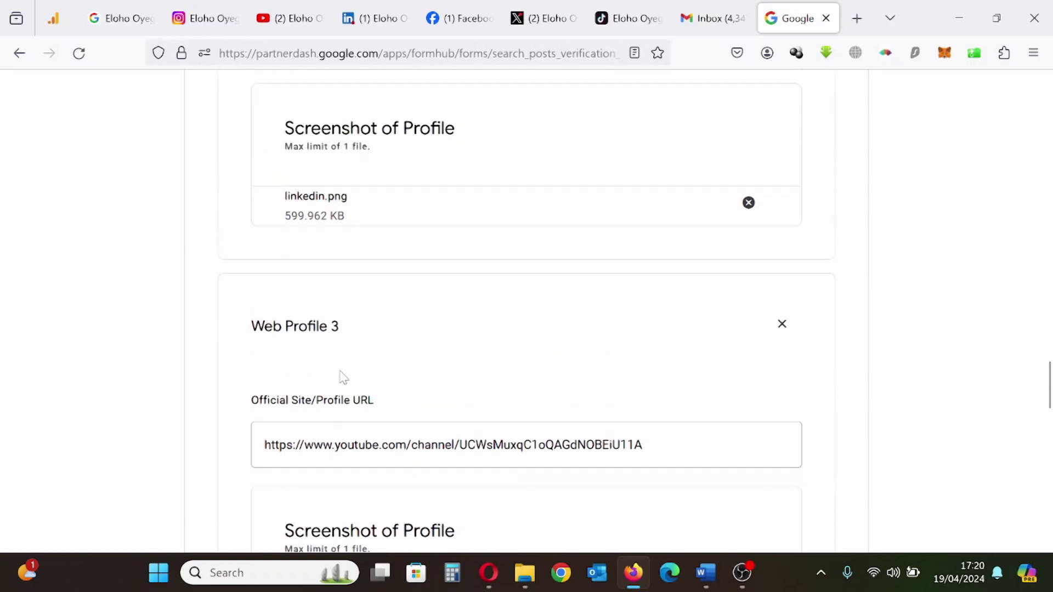
pyautogui.scroll(6, 343, 378)
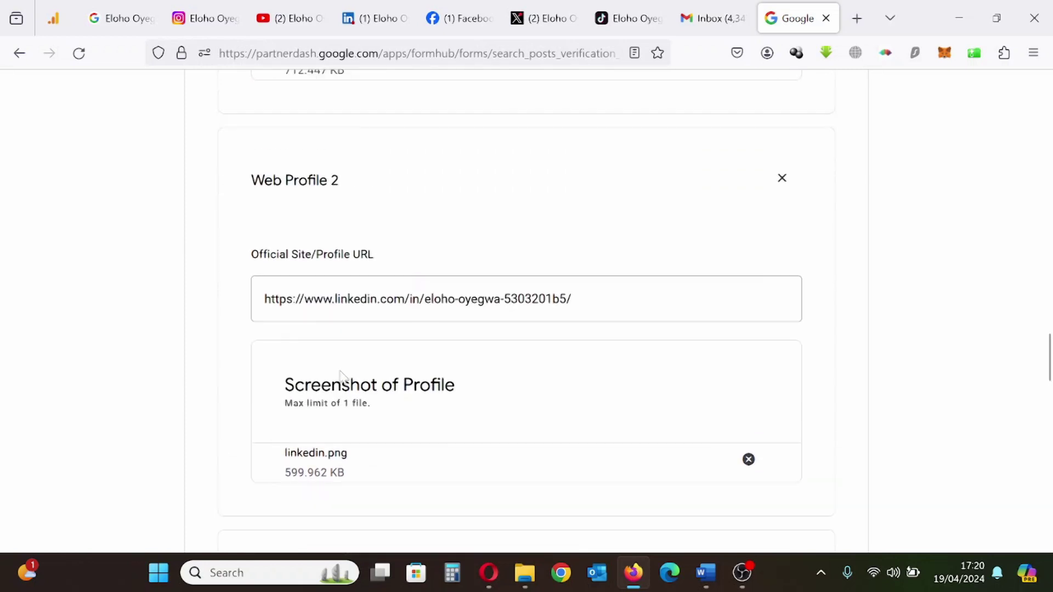
pyautogui.scroll(11, 344, 378)
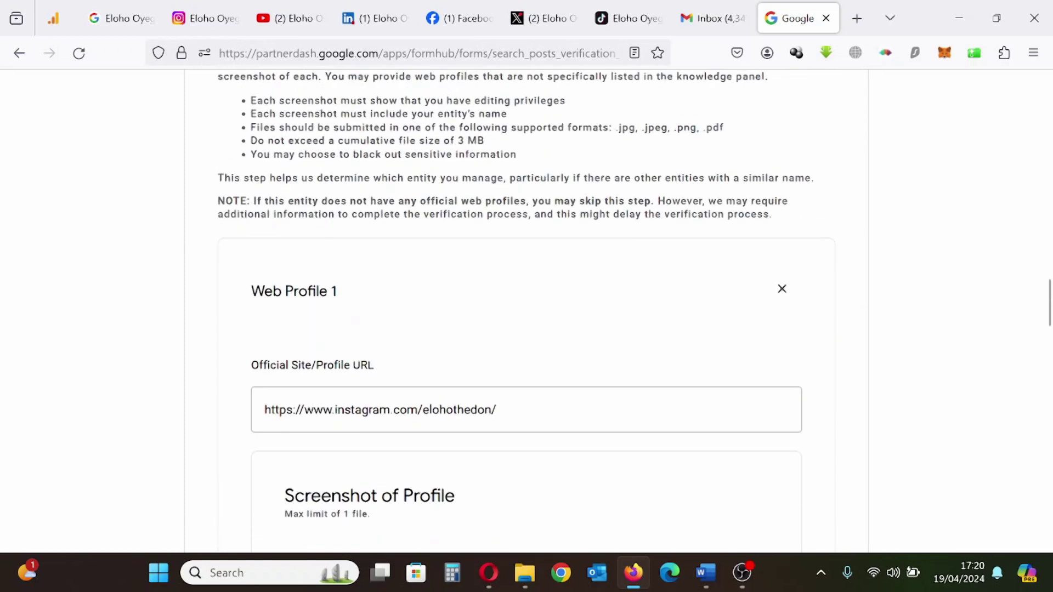
pyautogui.scroll(12, 343, 378)
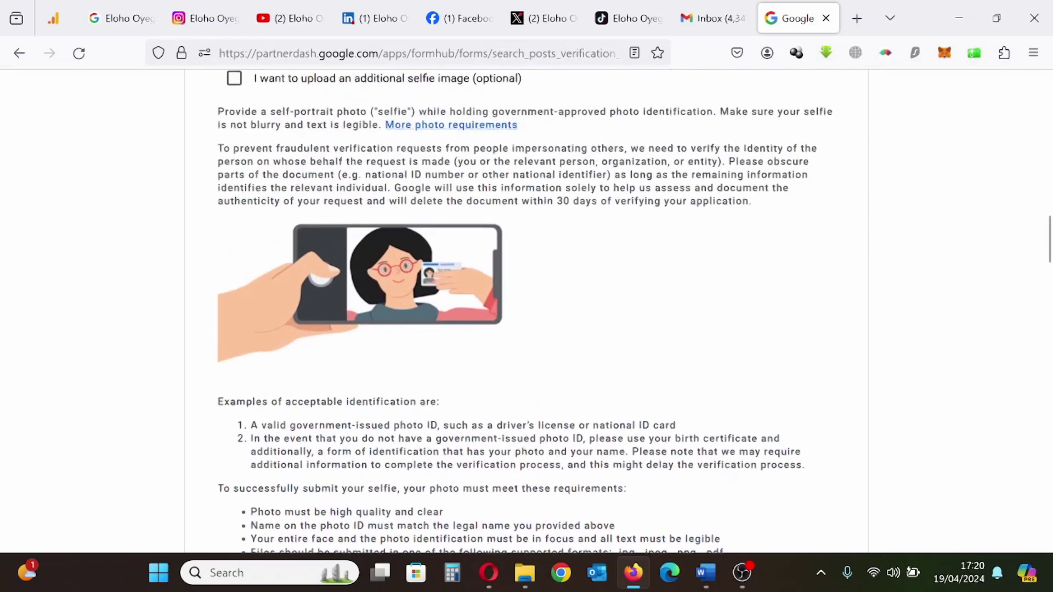
pyautogui.scroll(4, 343, 378)
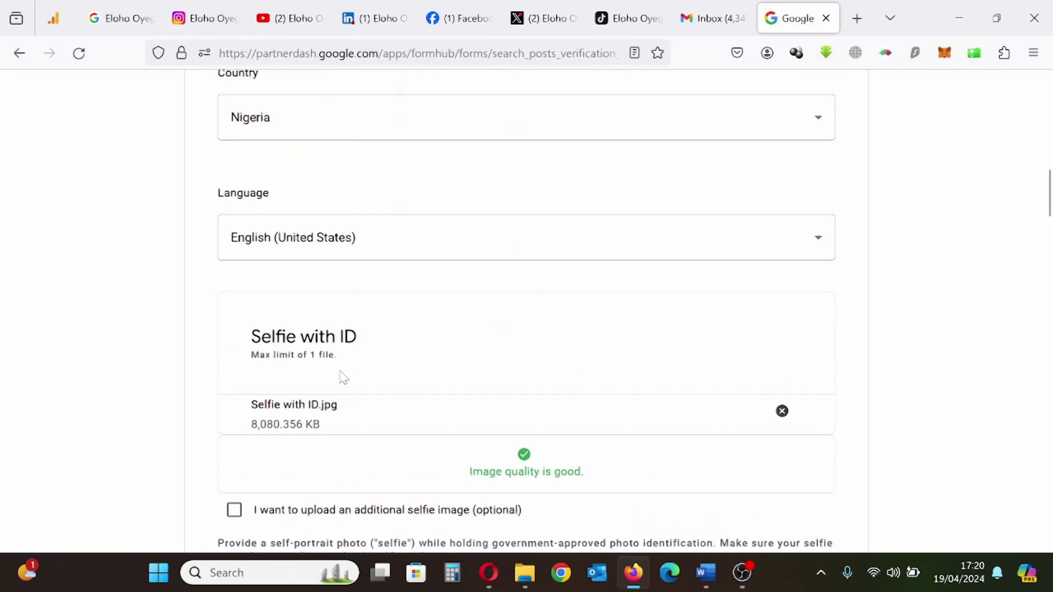
pyautogui.scroll(10, 343, 378)
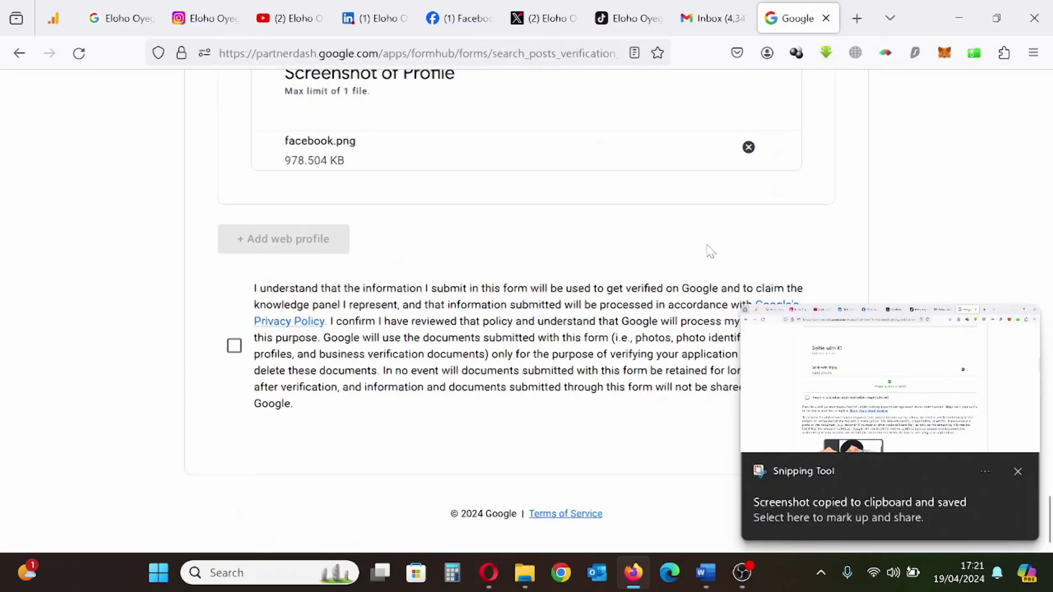
pyautogui.click(234, 346)
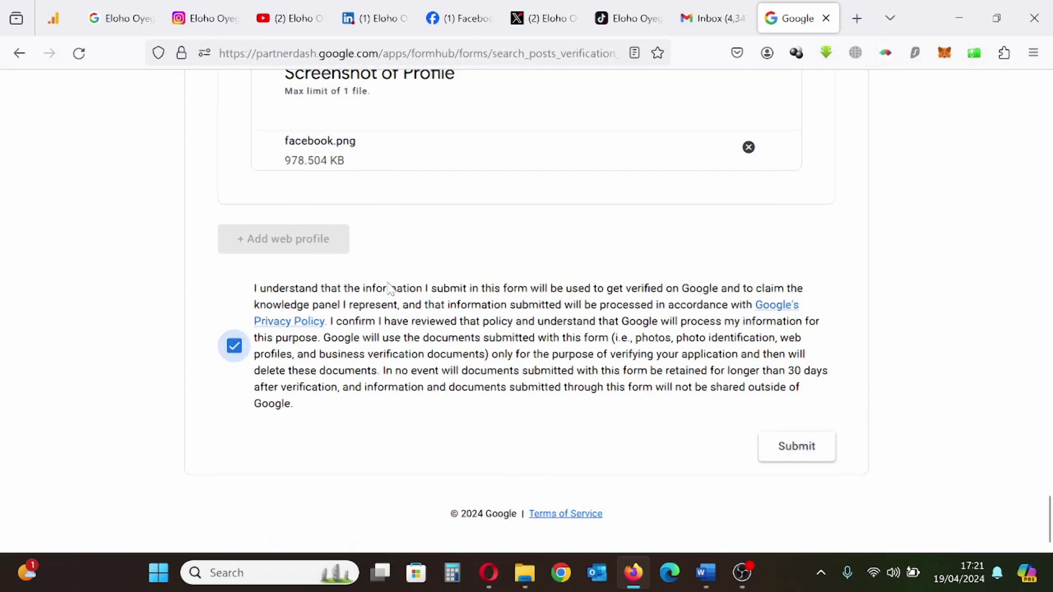
# Review all entries and submit the verification request to reach the thank-you confirmation
pyautogui.scroll(20, 415, 343)
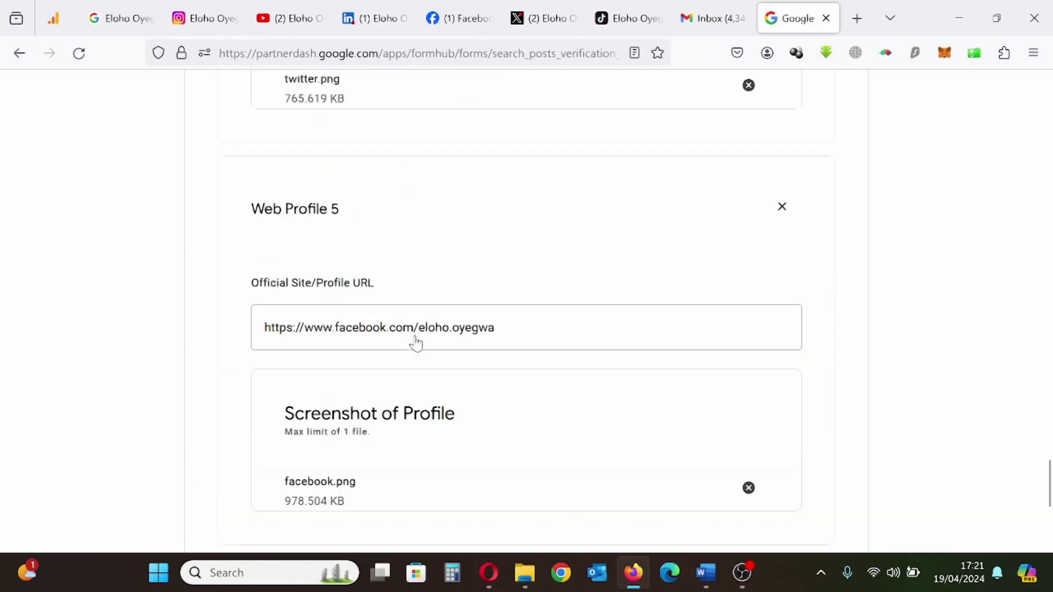
pyautogui.scroll(20, 419, 343)
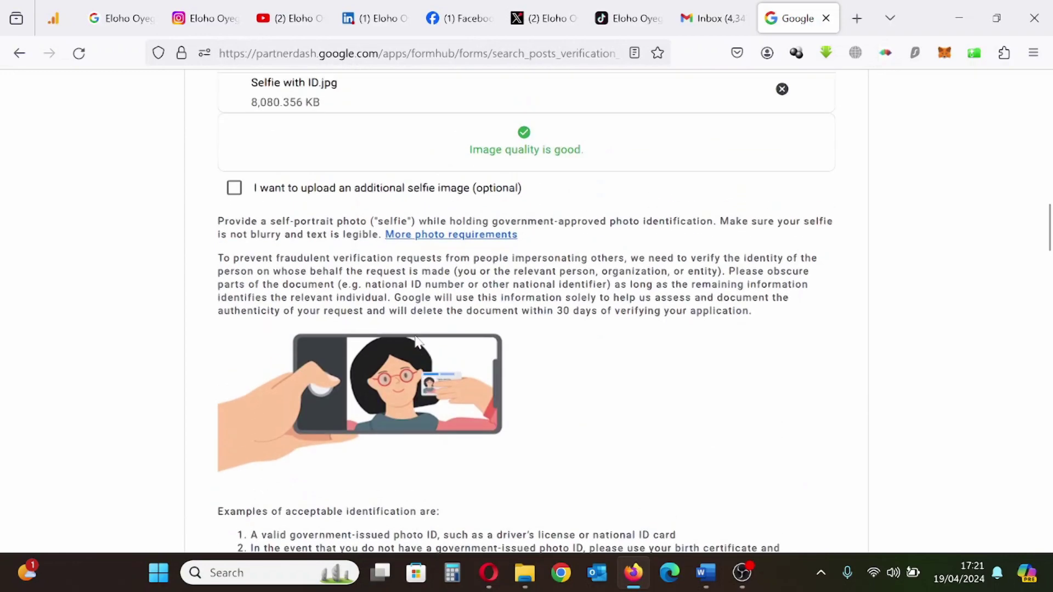
pyautogui.scroll(-20, 417, 342)
pyautogui.scroll(-20, 418, 342)
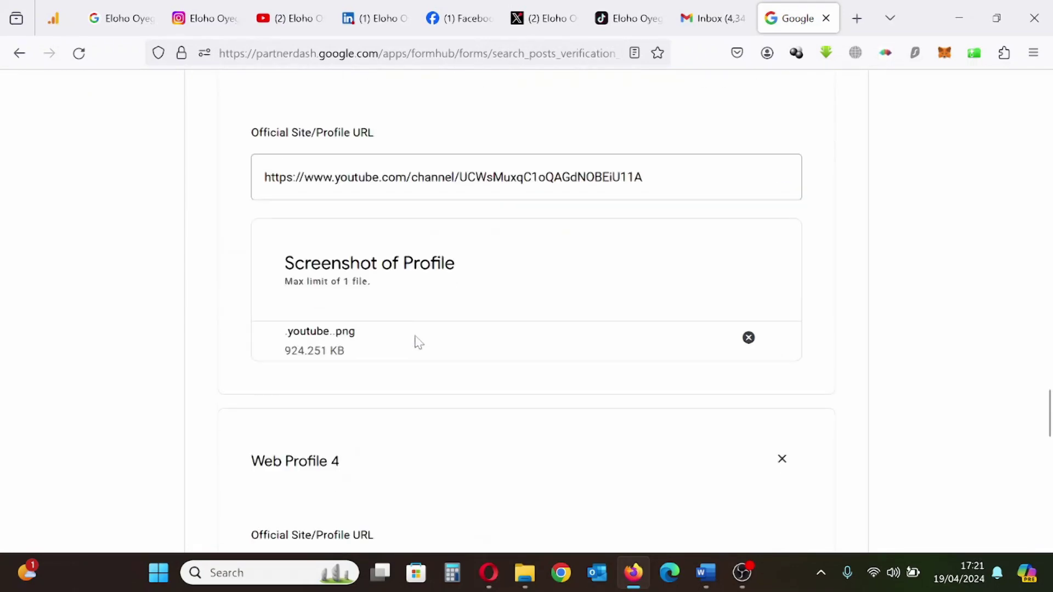
pyautogui.scroll(-2, 418, 342)
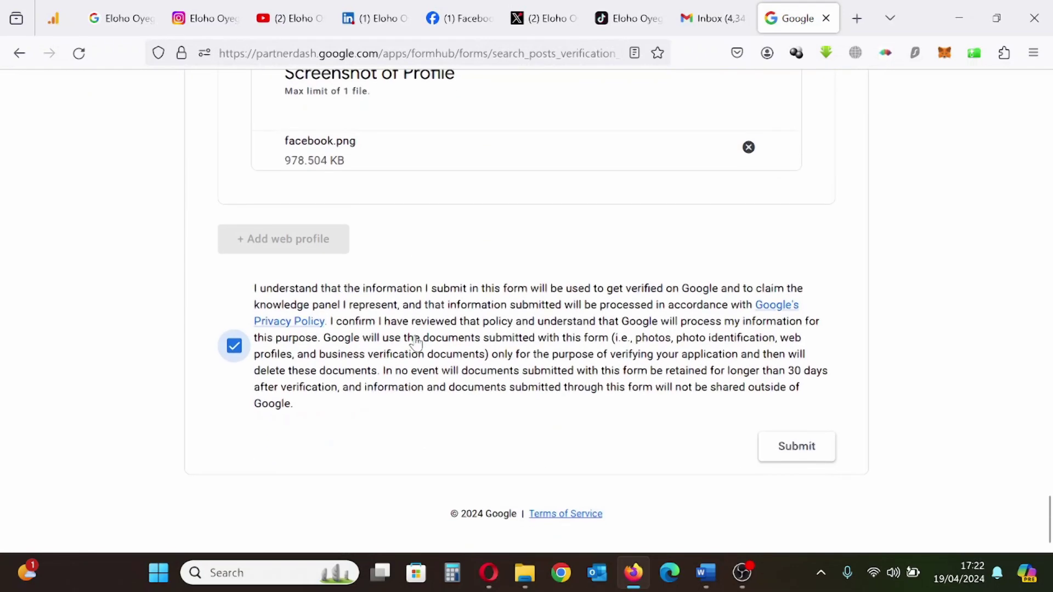
pyautogui.click(822, 462)
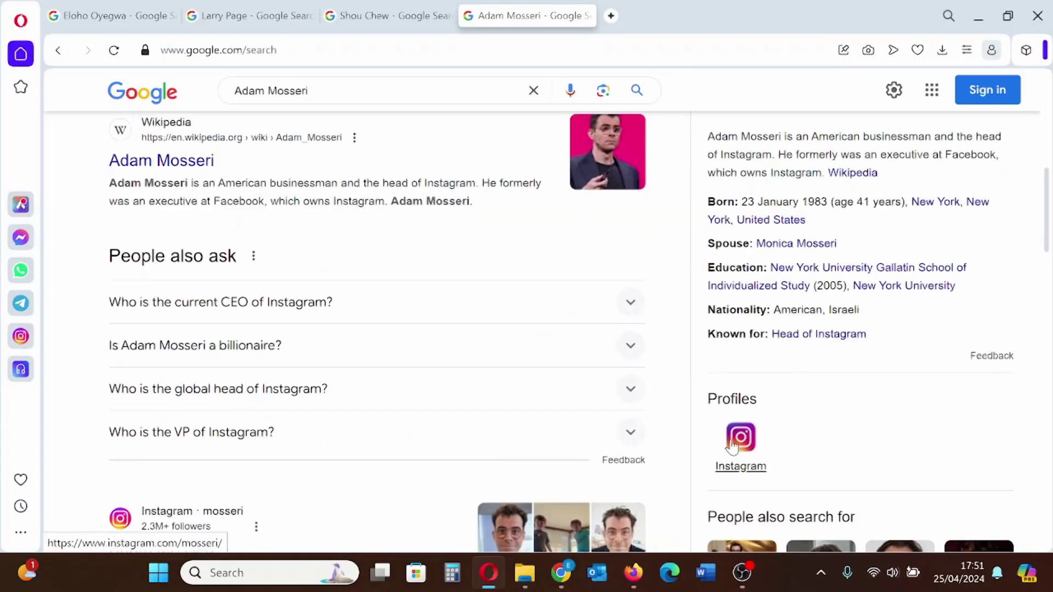
# View the Instagram result's profile in a new tab, dismiss the log-in prompt, then close it
pyautogui.rightClick(637, 153)
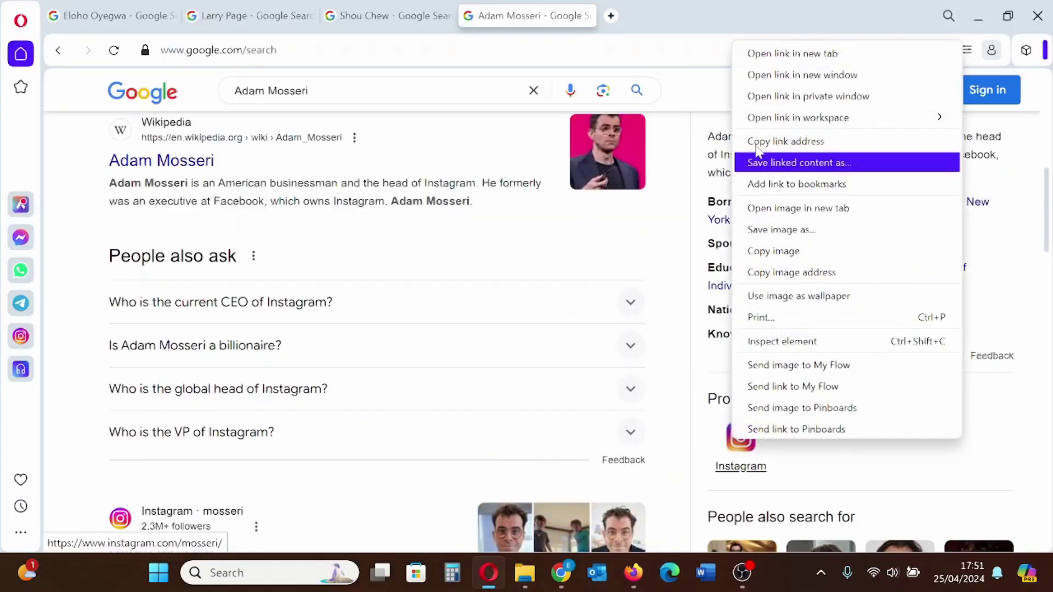
pyautogui.click(800, 53)
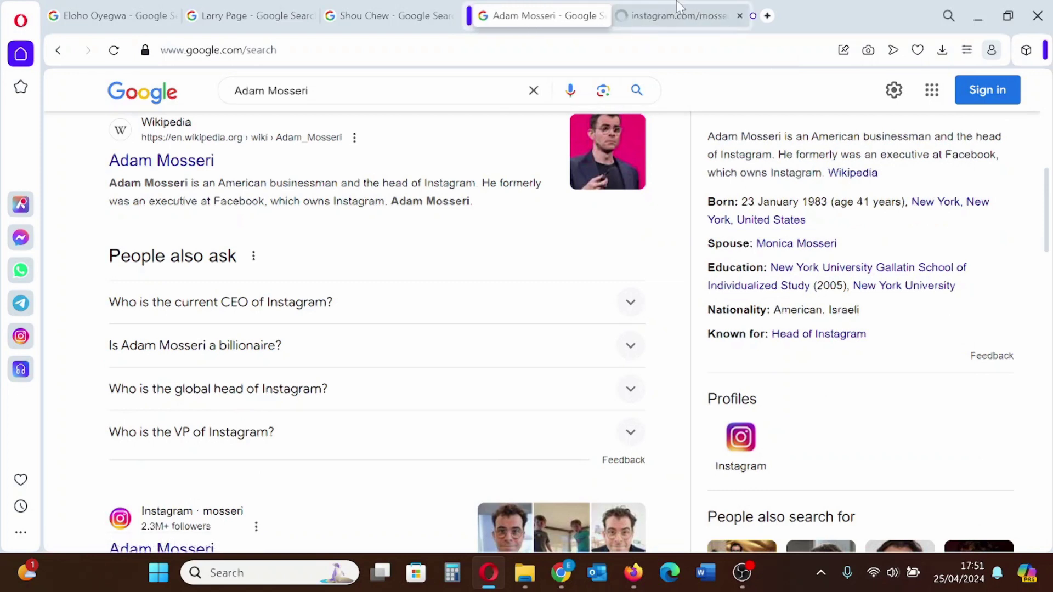
pyautogui.click(674, 26)
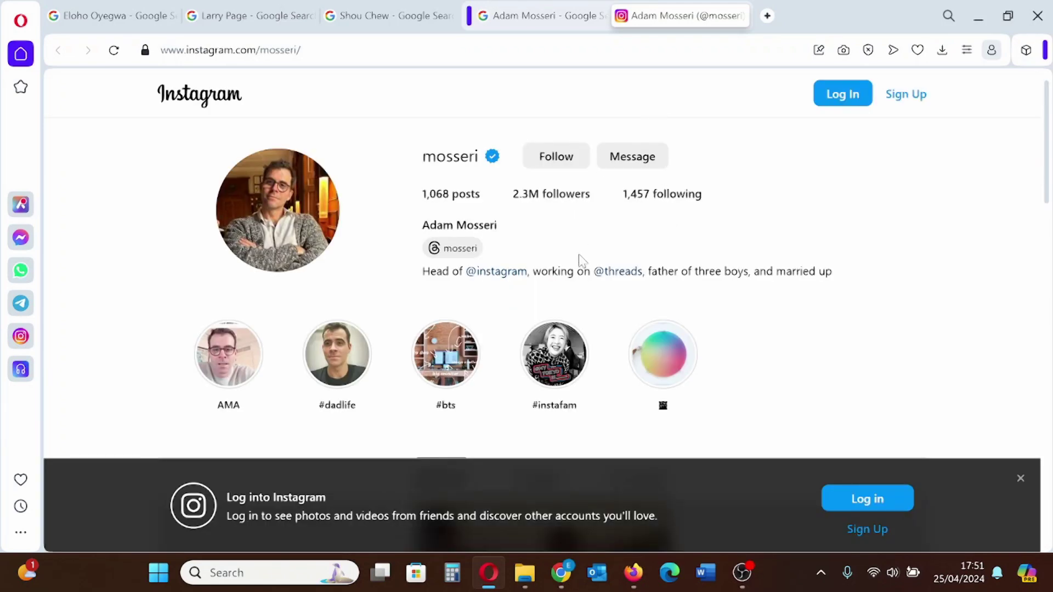
pyautogui.click(1021, 479)
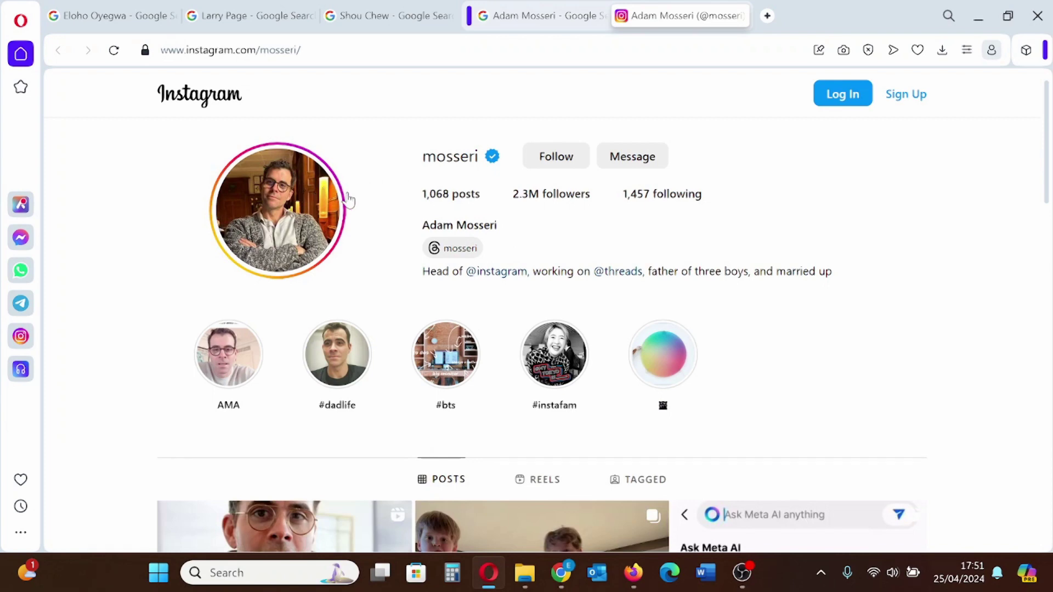
pyautogui.scroll(-3, 379, 388)
pyautogui.scroll(3, 380, 384)
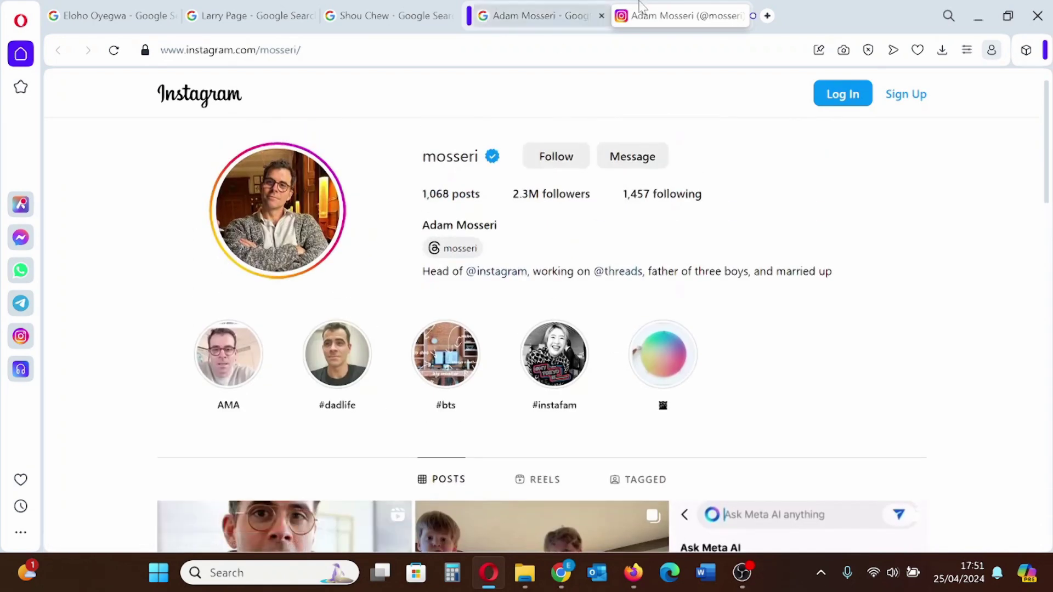
pyautogui.click(740, 15)
# Switch to the Singaporean businessman's search results and scroll through them
pyautogui.scroll(8, 472, 163)
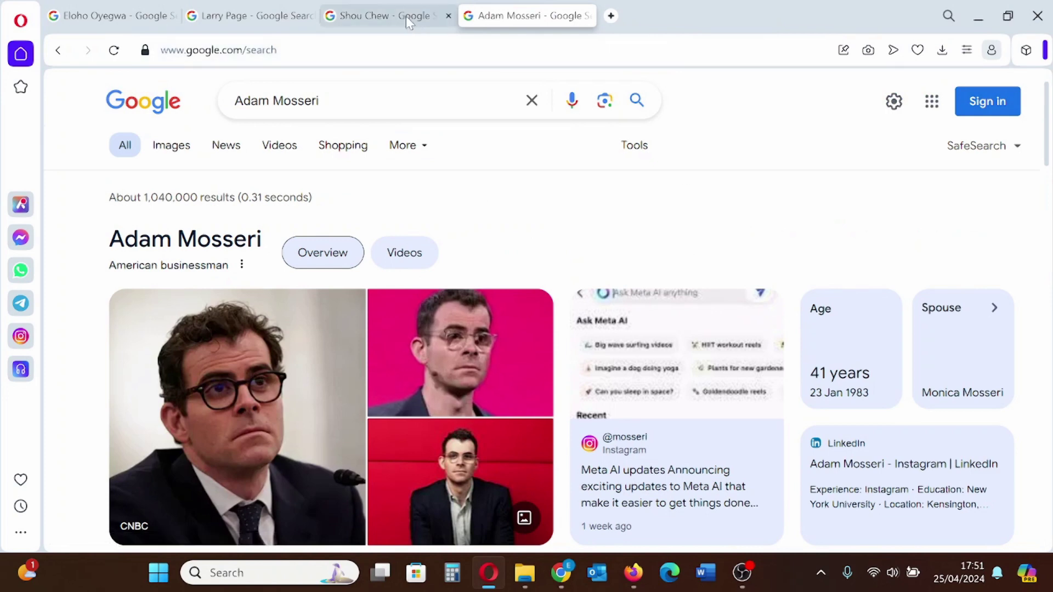
pyautogui.click(406, 15)
pyautogui.scroll(-2, 265, 235)
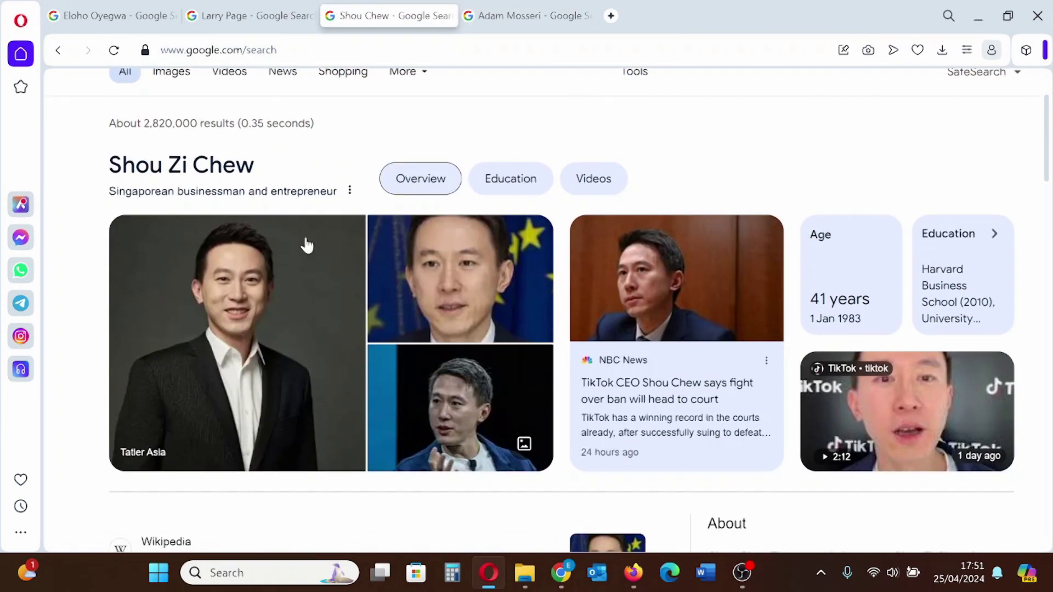
pyautogui.scroll(-7, 752, 241)
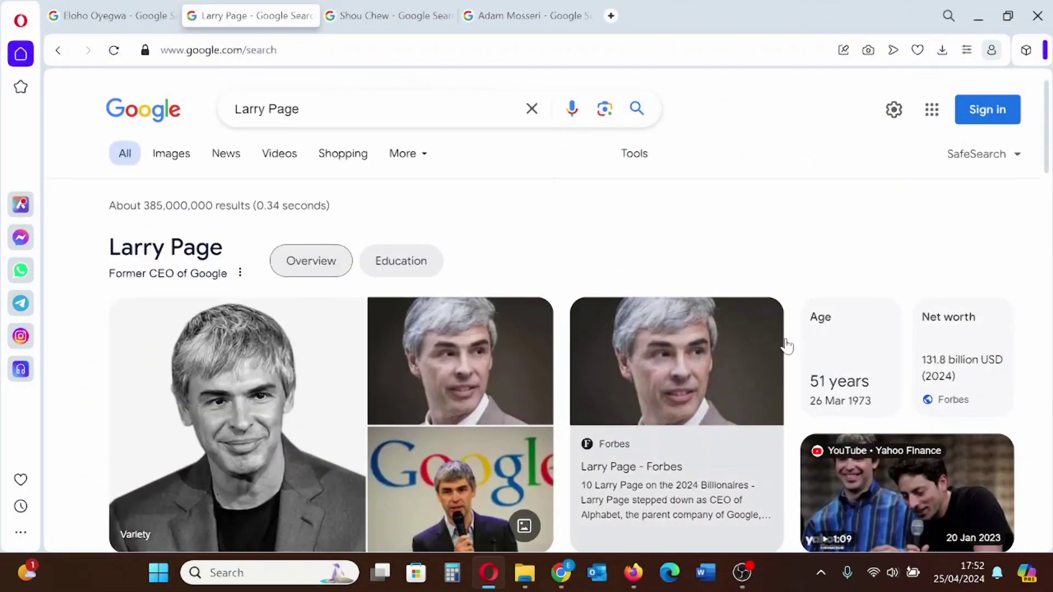
pyautogui.scroll(-2, 945, 347)
pyautogui.scroll(-5, 945, 347)
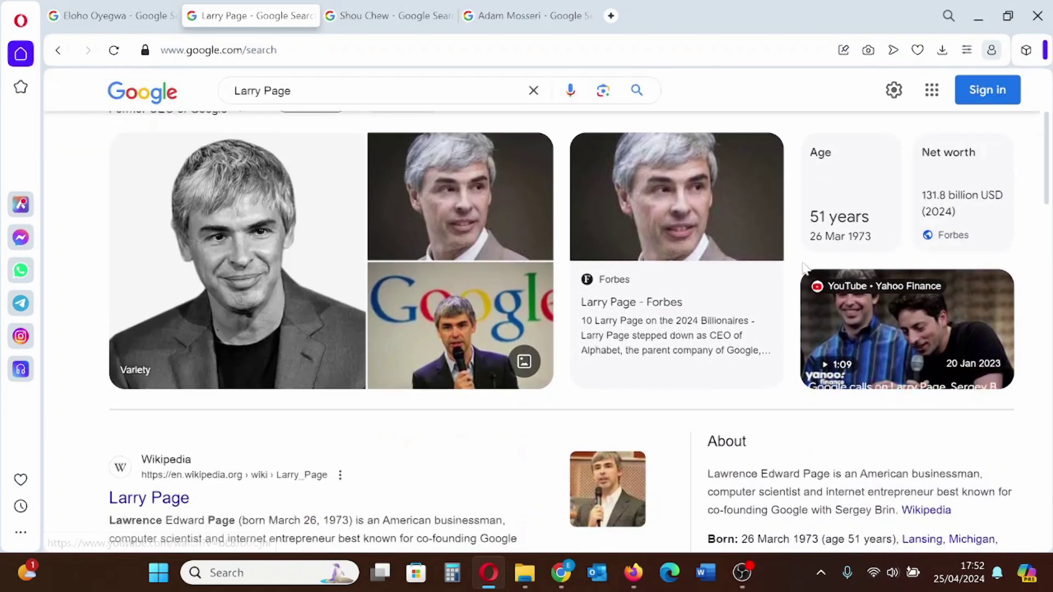
pyautogui.scroll(-3, 927, 401)
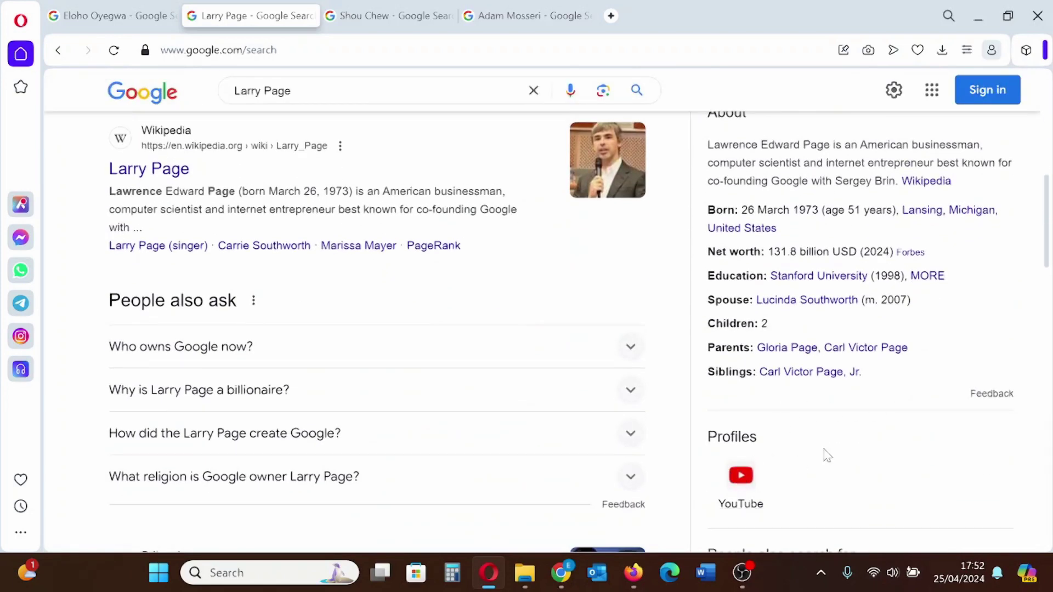
pyautogui.scroll(8, 827, 456)
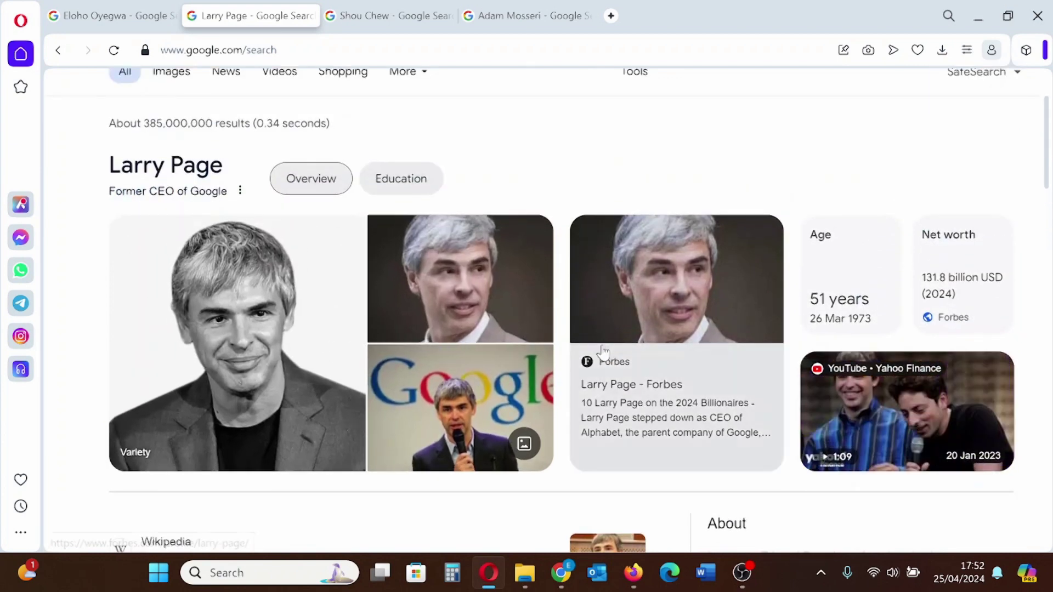
pyautogui.scroll(-6, 605, 352)
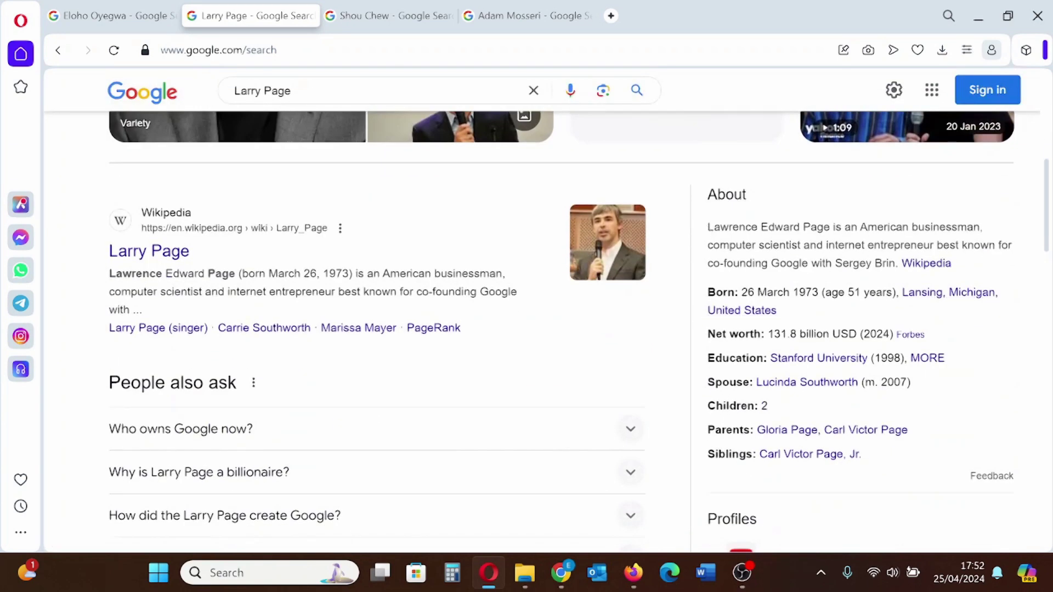
pyautogui.moveTo(794, 243); pyautogui.dragTo(757, 247)
pyautogui.click(727, 303)
pyautogui.scroll(-3, 549, 329)
pyautogui.scroll(8, 549, 330)
# Show the entrepreneur's results and scroll to the Instagram, X, LinkedIn and YouTube profiles
pyautogui.click(96, 13)
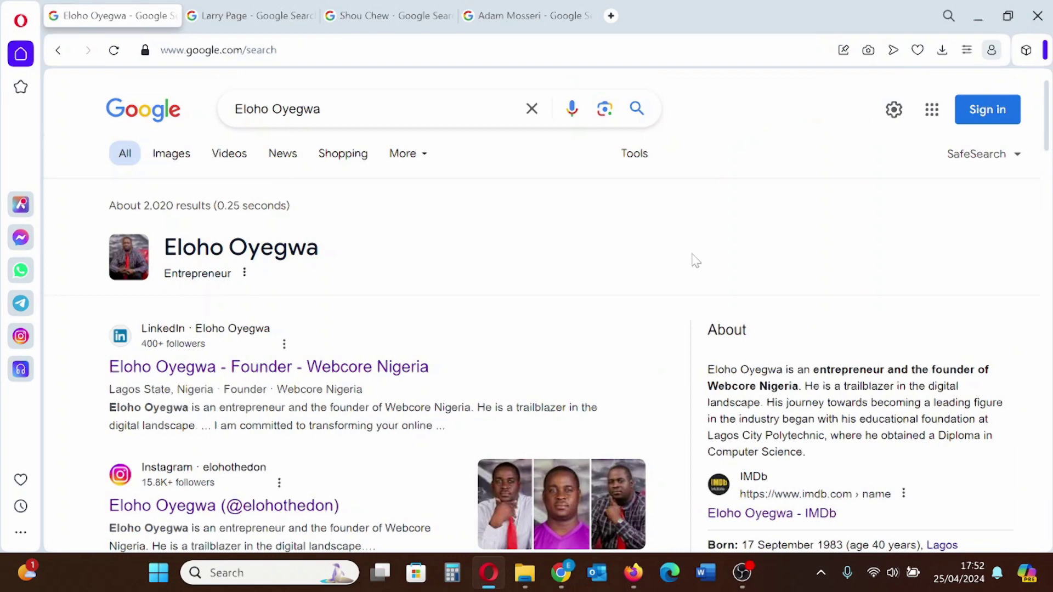
pyautogui.scroll(-3, 704, 261)
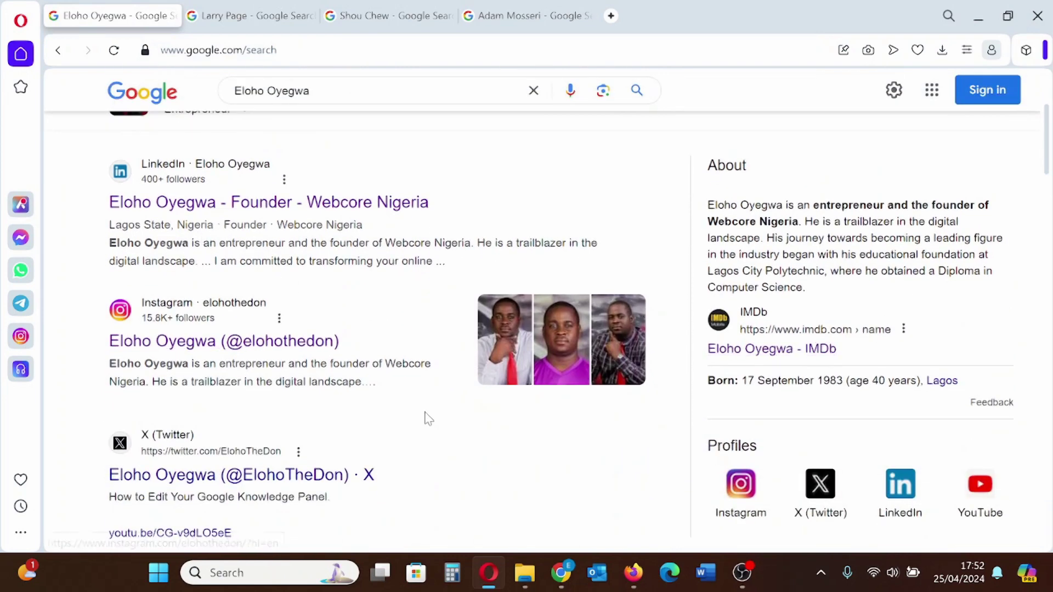
pyautogui.scroll(-2, 966, 400)
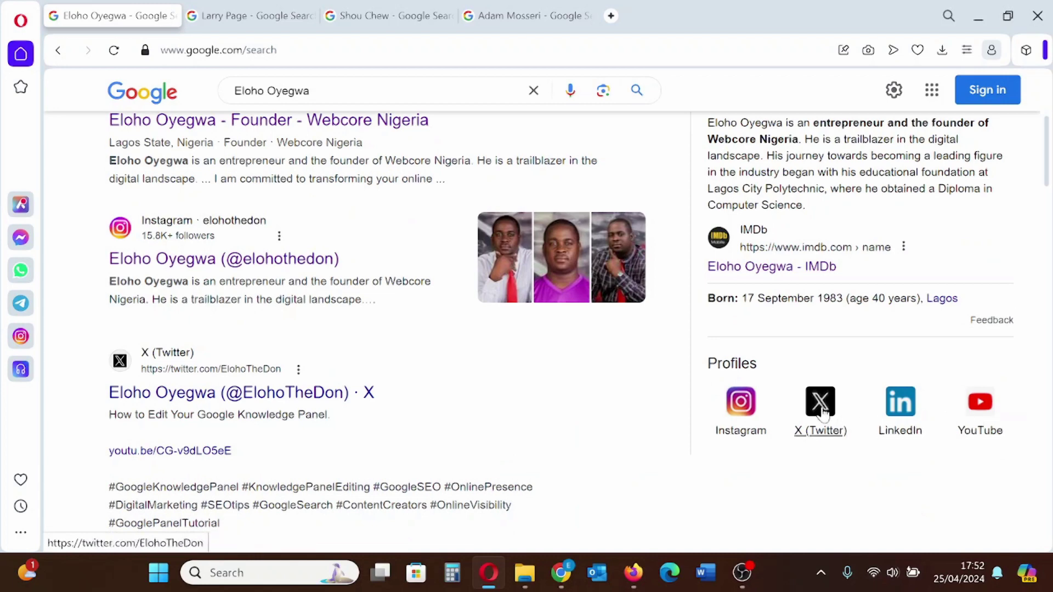
pyautogui.scroll(5, 228, 337)
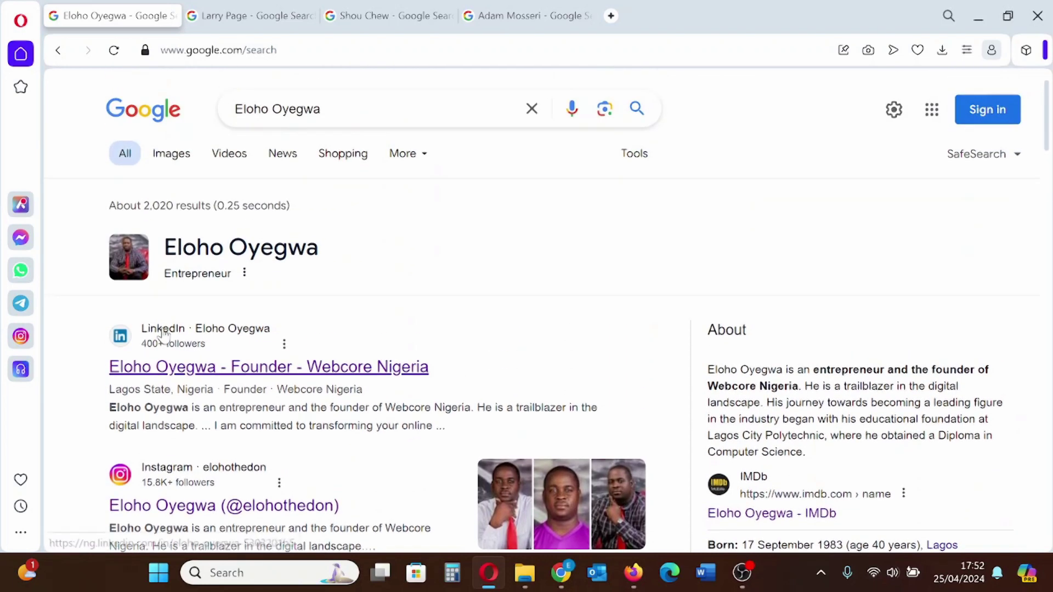